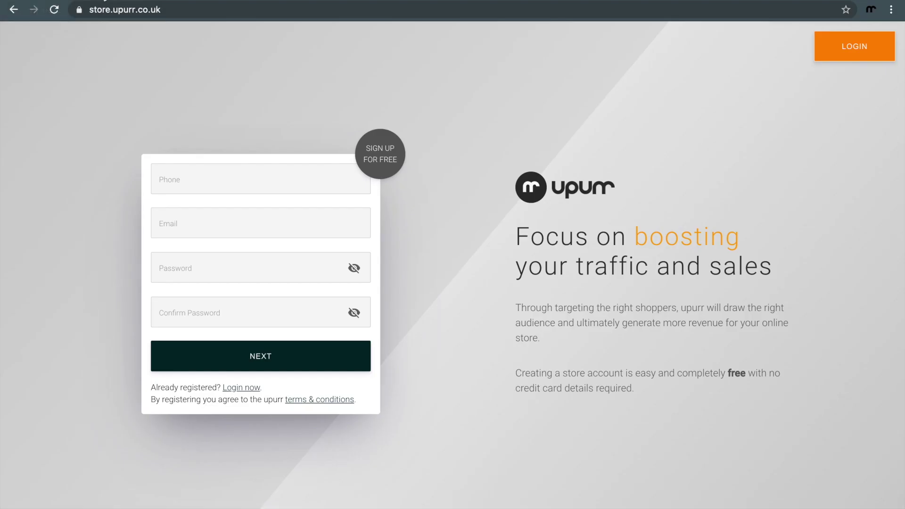
# Step: Enter the store's phone number, e-mail and matching passwords, then advance to store details
pyautogui.click(320, 185)
pyautogui.click(306, 223)
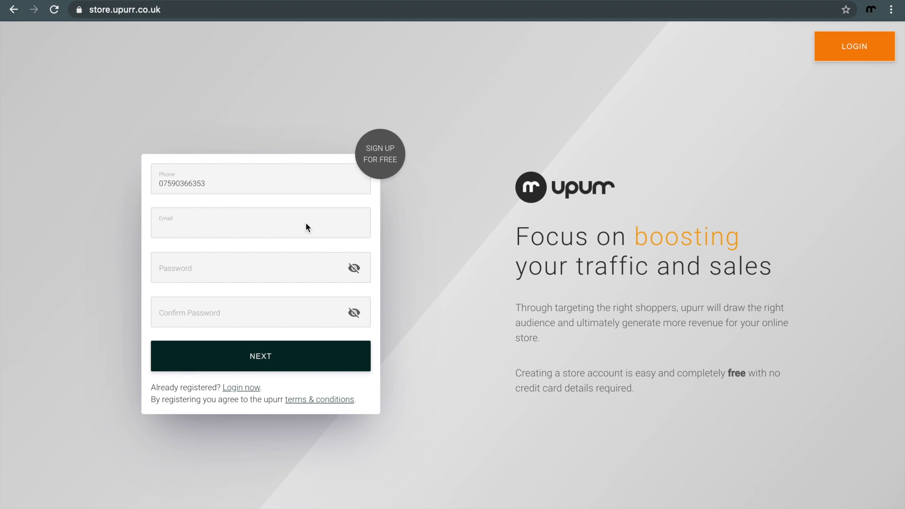
pyautogui.click(268, 267)
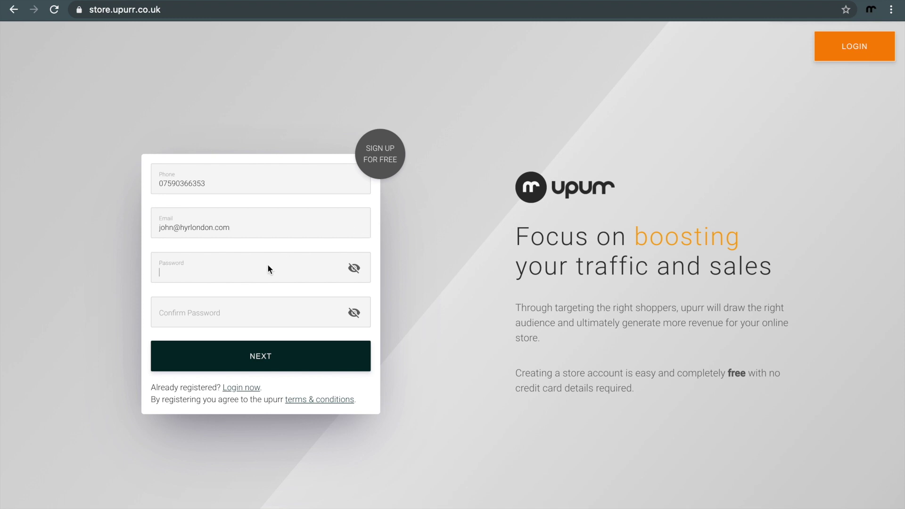
pyautogui.write('************')
pyautogui.click(267, 310)
pyautogui.write('************')
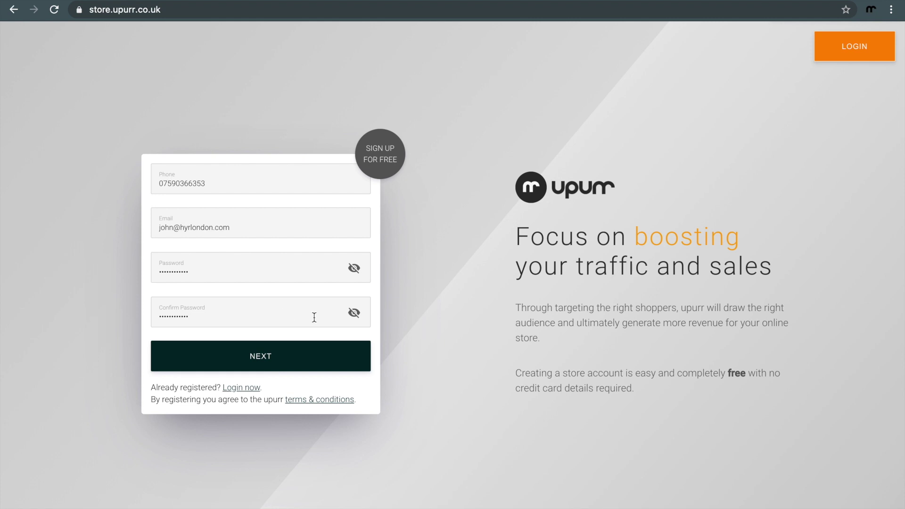
pyautogui.click(278, 369)
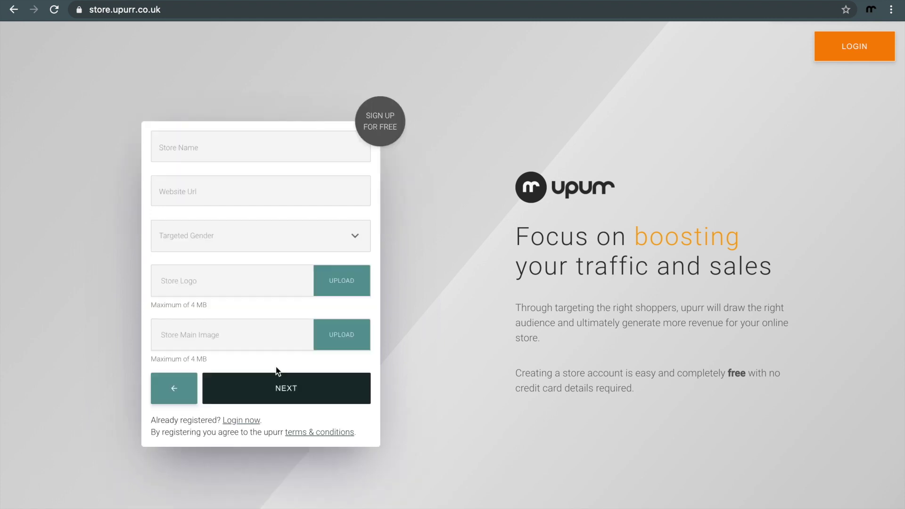
pyautogui.click(253, 158)
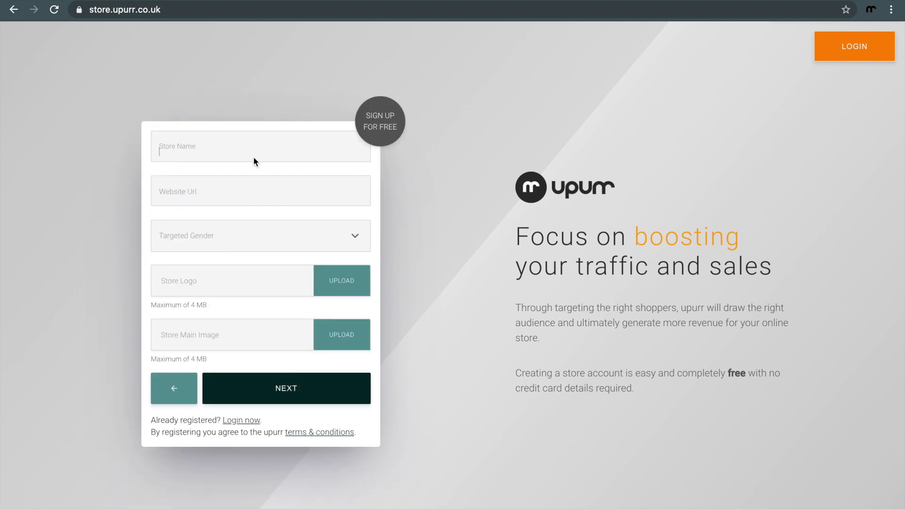
pyautogui.write('HYR')
pyautogui.click(268, 194)
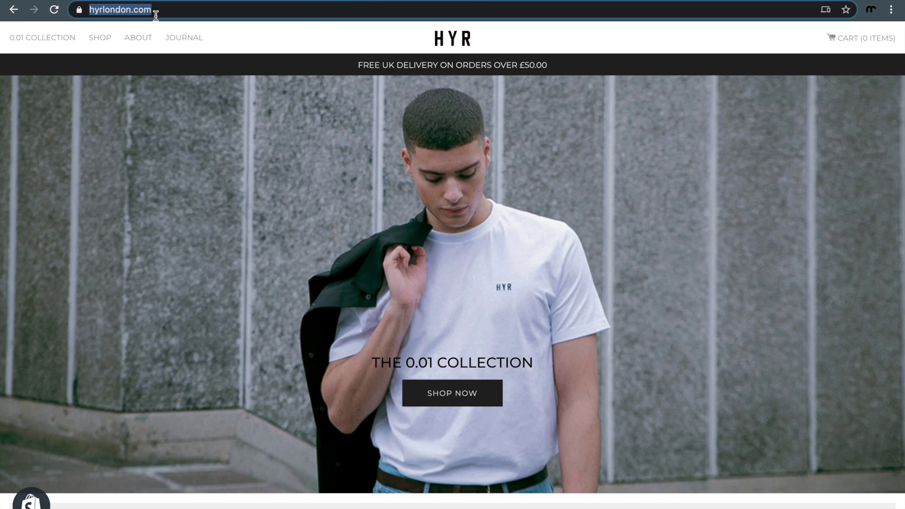
pyautogui.click(156, 10)
pyautogui.moveTo(181, 9); pyautogui.dragTo(79, 10)
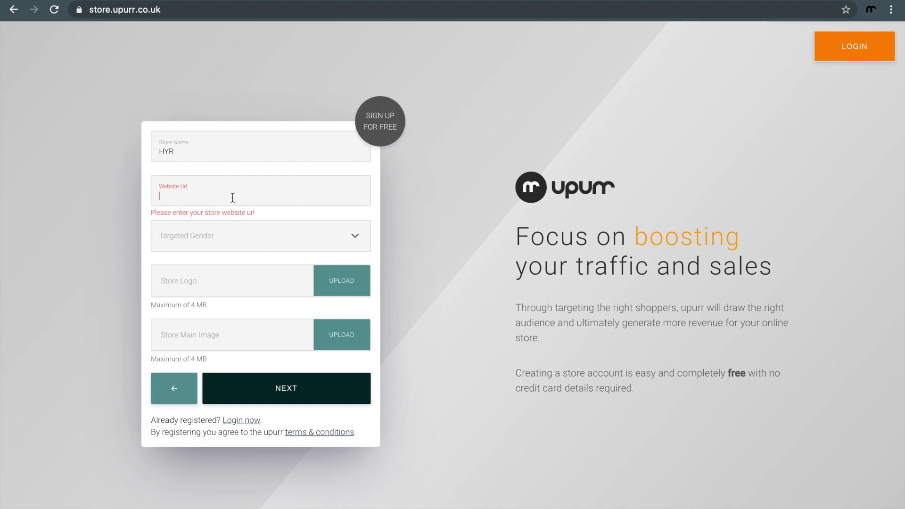
pyautogui.write('https://hyrlondon.com')
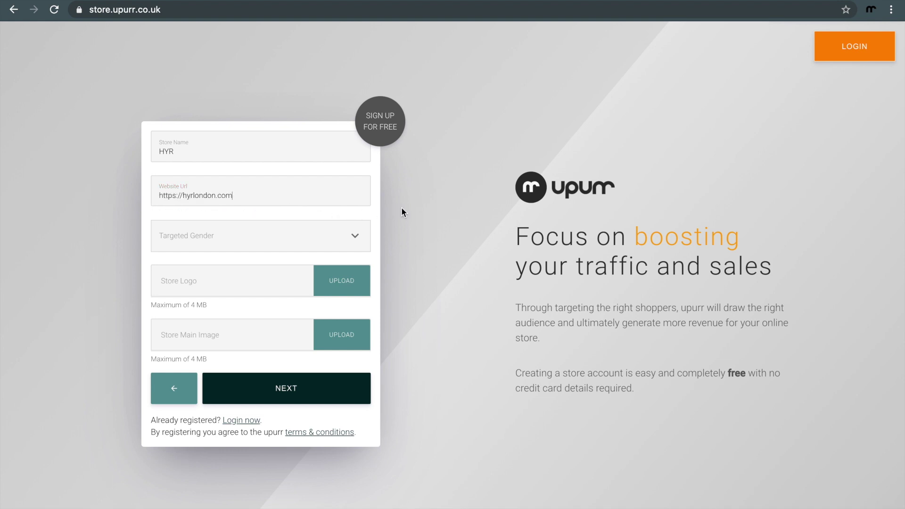
pyautogui.click(312, 237)
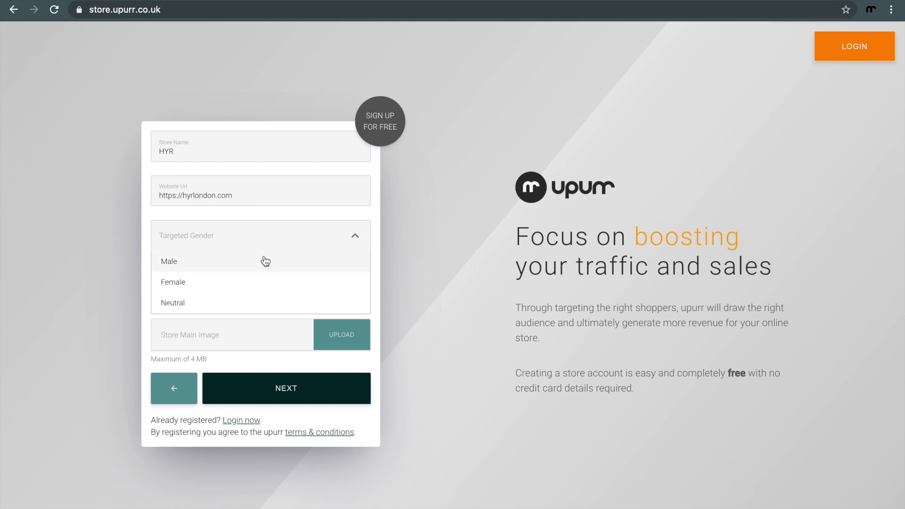
pyautogui.click(264, 260)
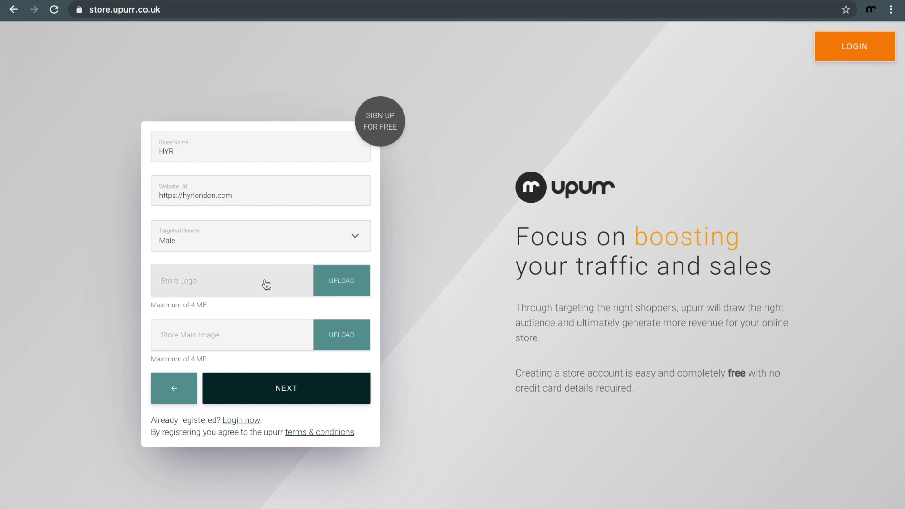
# Step: Upload logo.png as store logo and landing_main_image-min.png as main image, then continue
pyautogui.click(270, 296)
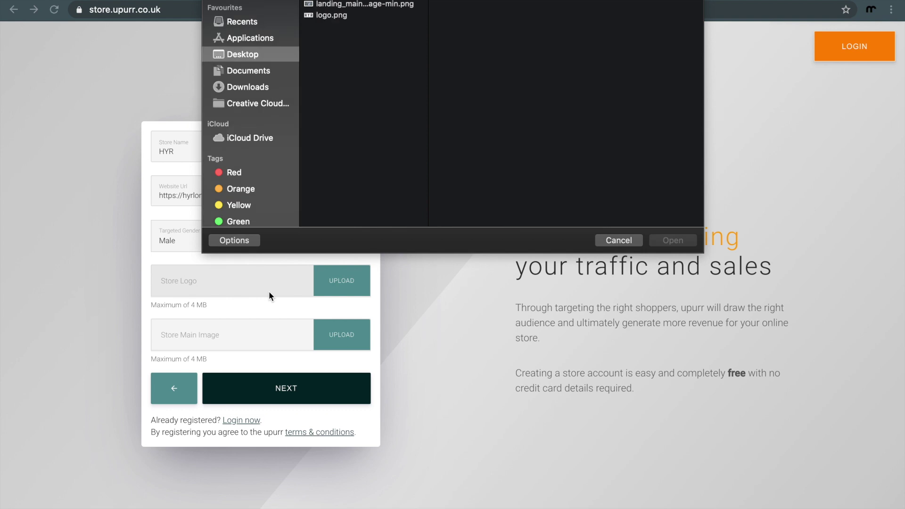
pyautogui.doubleClick(329, 18)
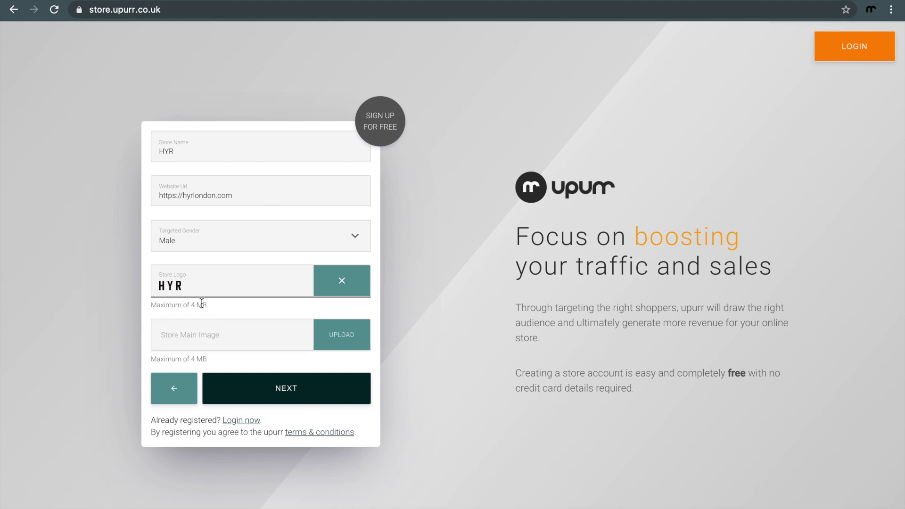
pyautogui.click(296, 336)
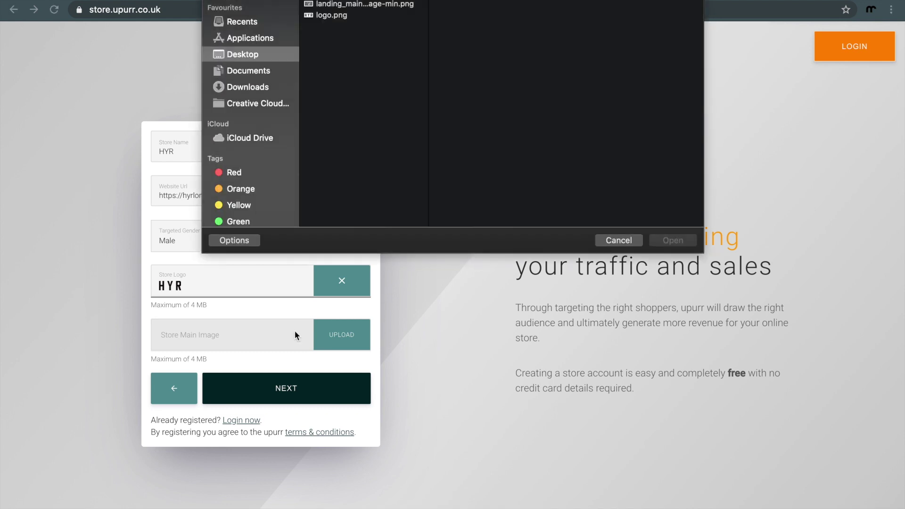
pyautogui.click(387, 4)
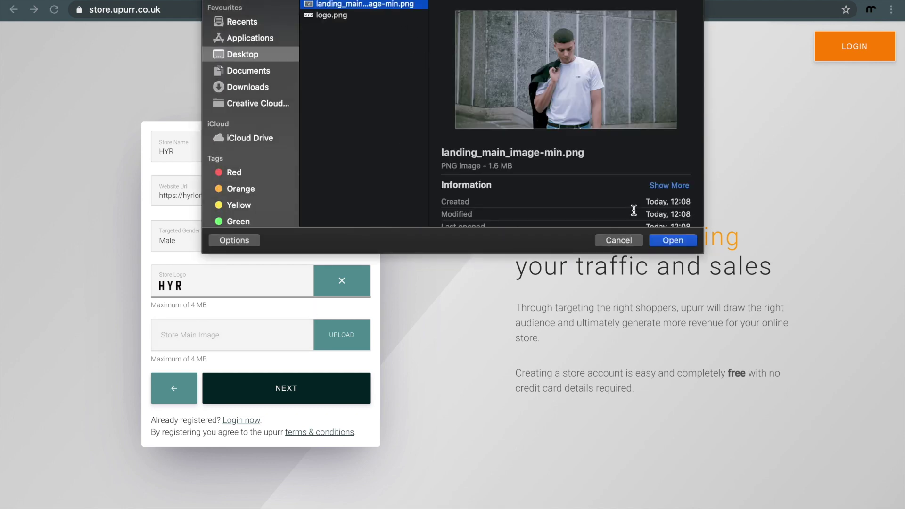
pyautogui.click(662, 241)
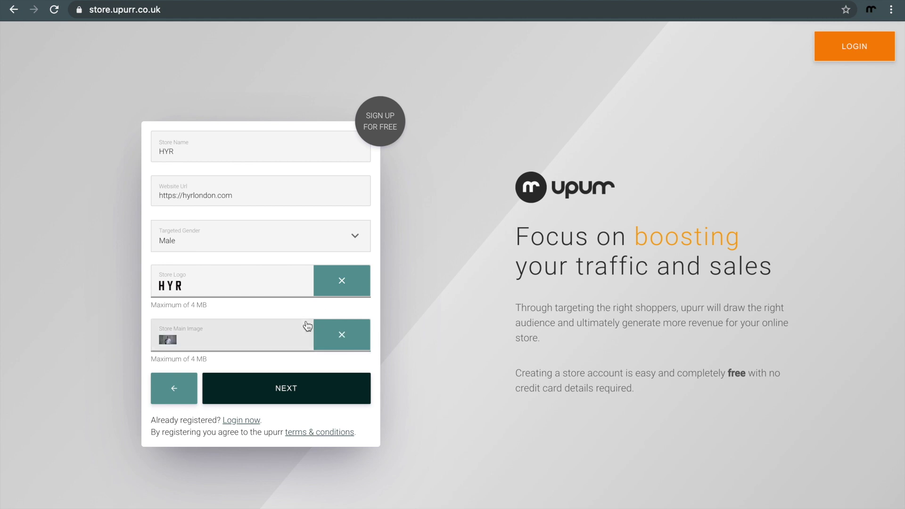
pyautogui.click(296, 387)
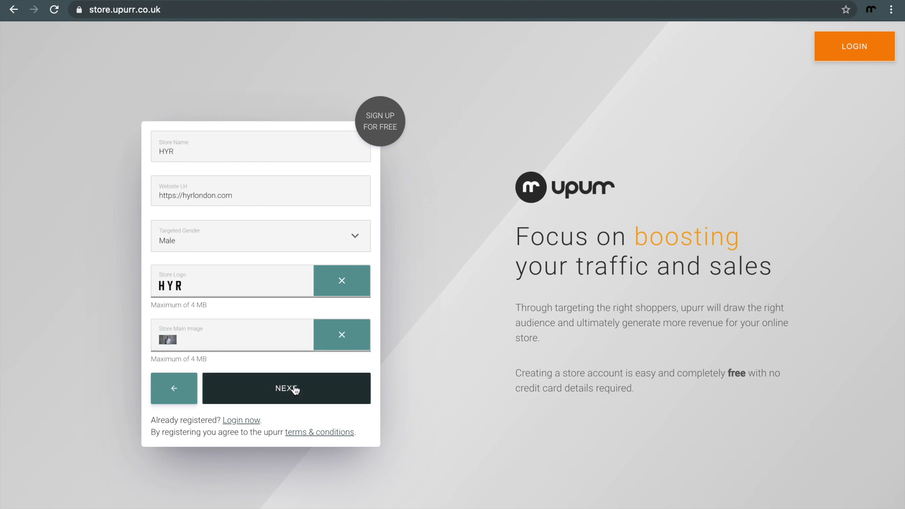
# Step: Fill the short description with the HYR About Us opening, trimmed to 112 characters
pyautogui.click(246, 148)
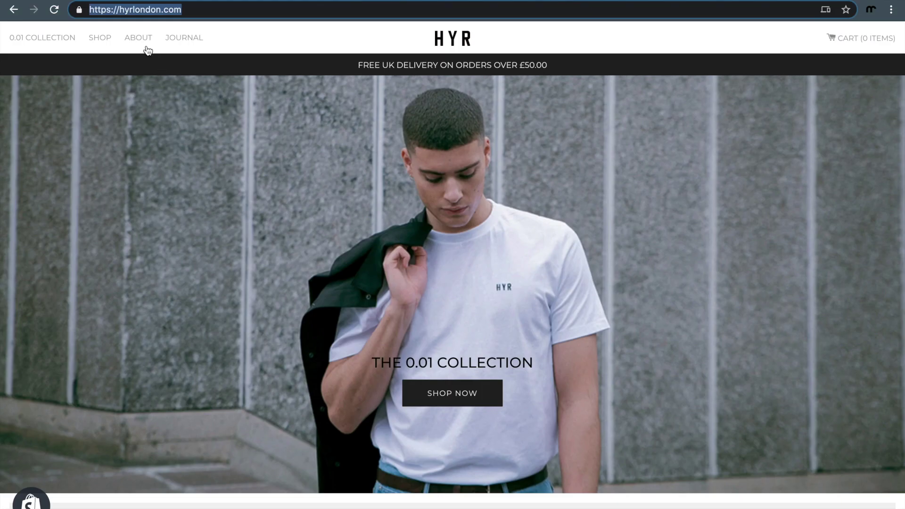
pyautogui.click(141, 41)
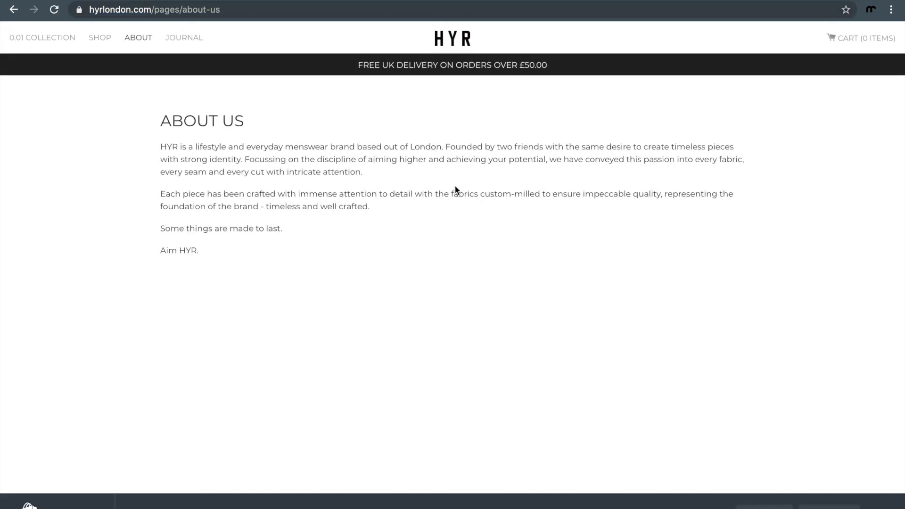
pyautogui.moveTo(242, 159); pyautogui.dragTo(164, 151)
pyautogui.hotkey('ctrl', 'c')
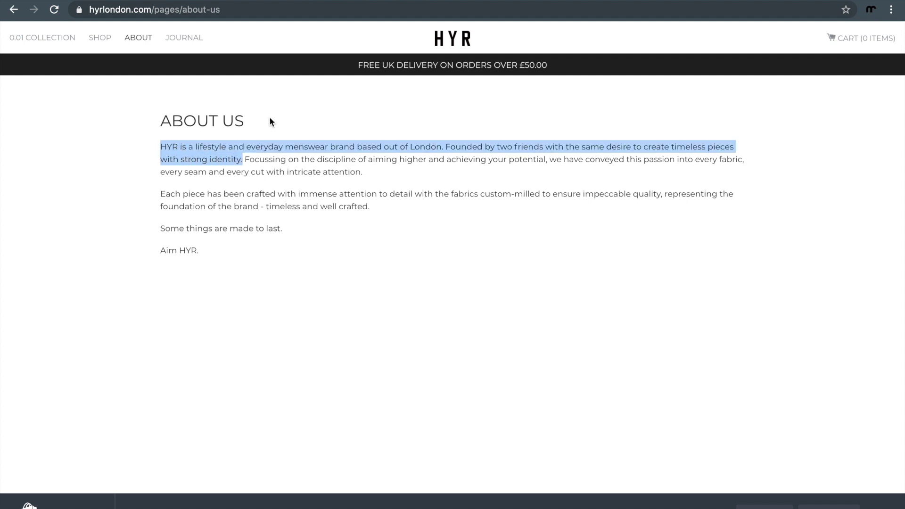
pyautogui.click(163, 0)
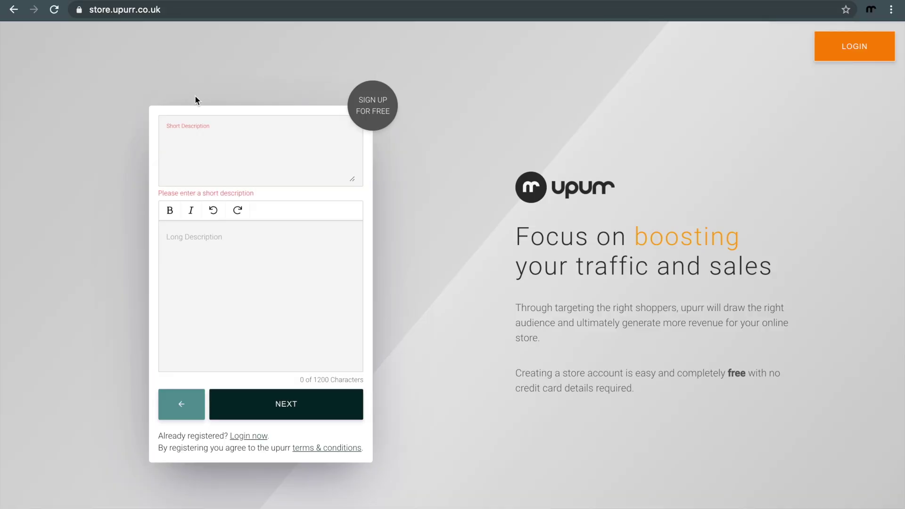
pyautogui.hotkey('ctrl', 'v')
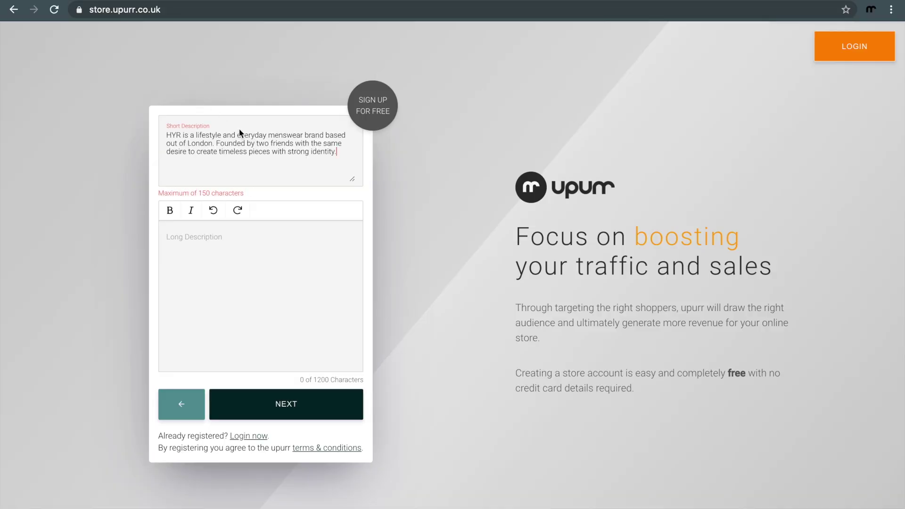
pyautogui.moveTo(215, 194); pyautogui.dragTo(203, 193)
pyautogui.click(277, 168)
pyautogui.keyDown('shift'); pyautogui.click(193, 152); pyautogui.keyUp('shift')
pyautogui.press('BackSpace')
pyautogui.press('BackSpace')
pyautogui.write('.')
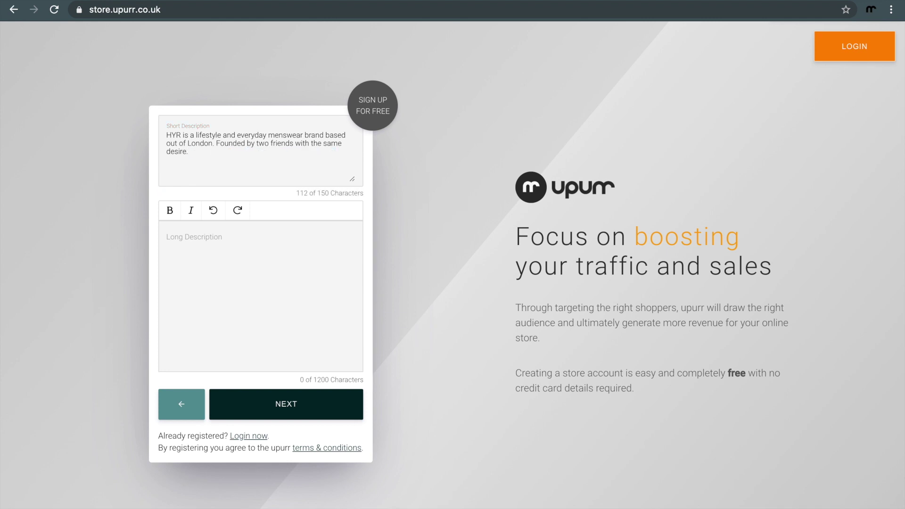
# Step: Select the whole About Us text on the HYR site for the long description
pyautogui.click(242, 244)
pyautogui.click(374, 1)
pyautogui.moveTo(213, 249); pyautogui.dragTo(160, 147)
pyautogui.hotkey('ctrl', 'c')
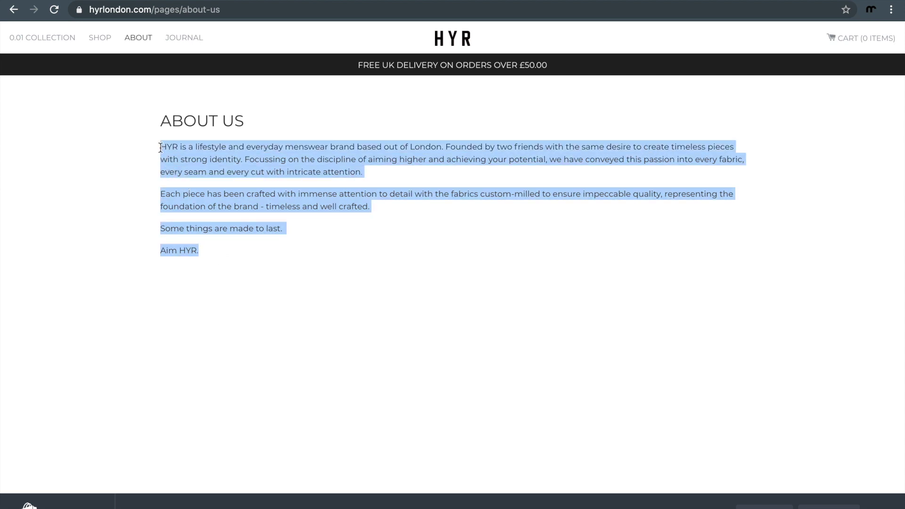
# Step: Paste the HYR About Us text into the long description editor
pyautogui.click(115, 1)
pyautogui.click(226, 264)
pyautogui.hotkey('ctrl', 'v')
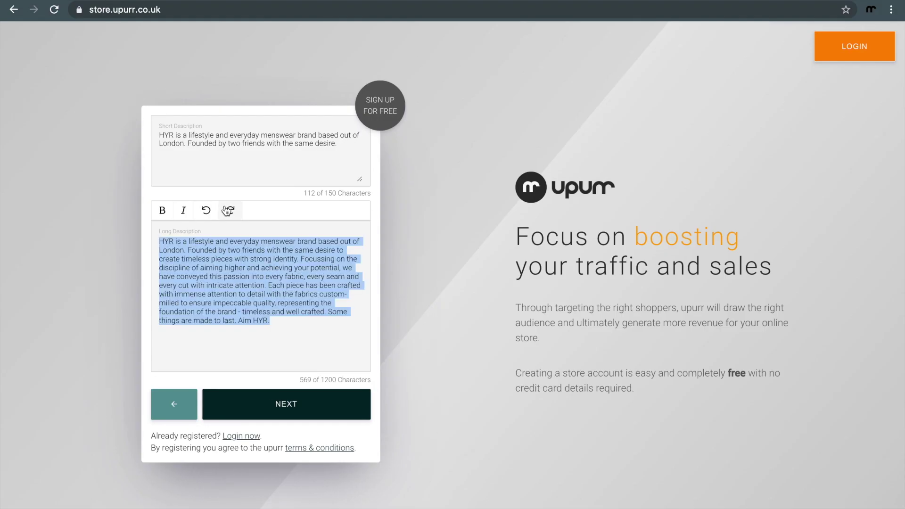
pyautogui.click(284, 354)
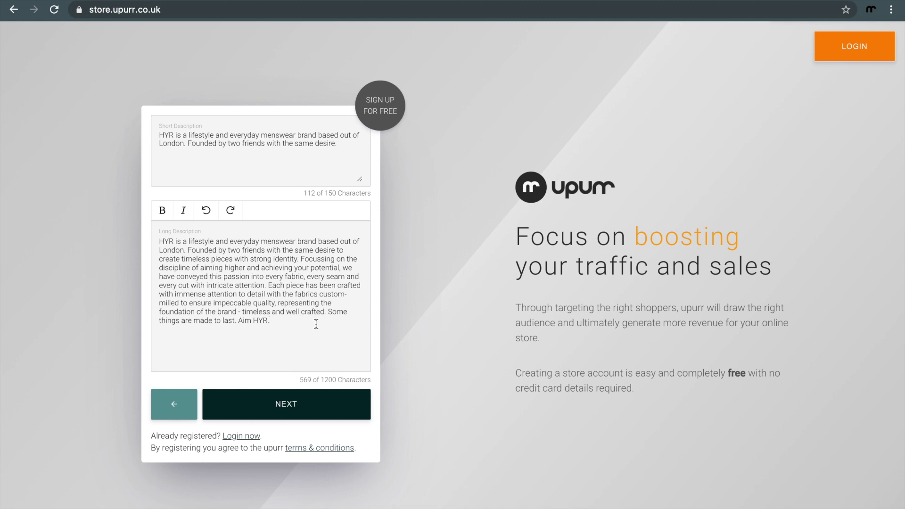
# Step: Split the text into paragraphs at 'Focussing', 'Each piece' and 'Aim HYR.', removing stray spaces
pyautogui.click(302, 260)
pyautogui.press('Return')
pyautogui.press('Return')
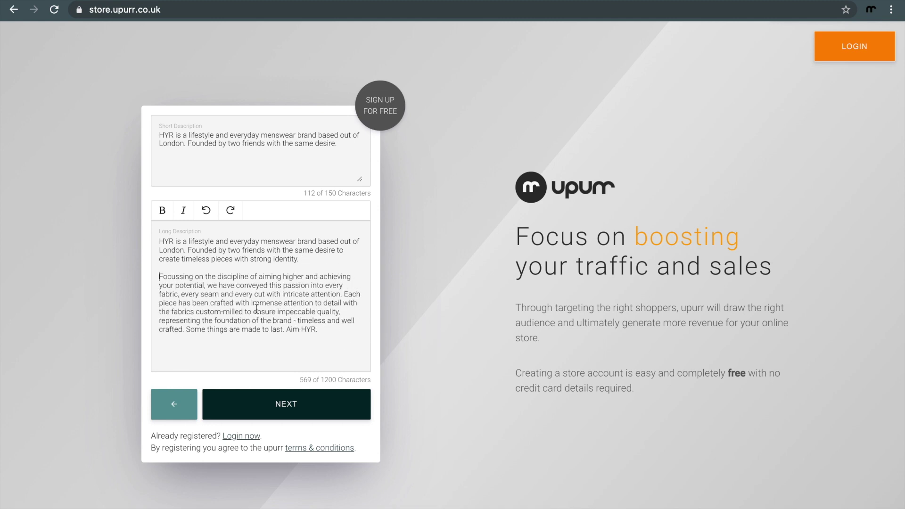
pyautogui.click(344, 294)
pyautogui.press('Return')
pyautogui.press('Return')
pyautogui.press('Delete')
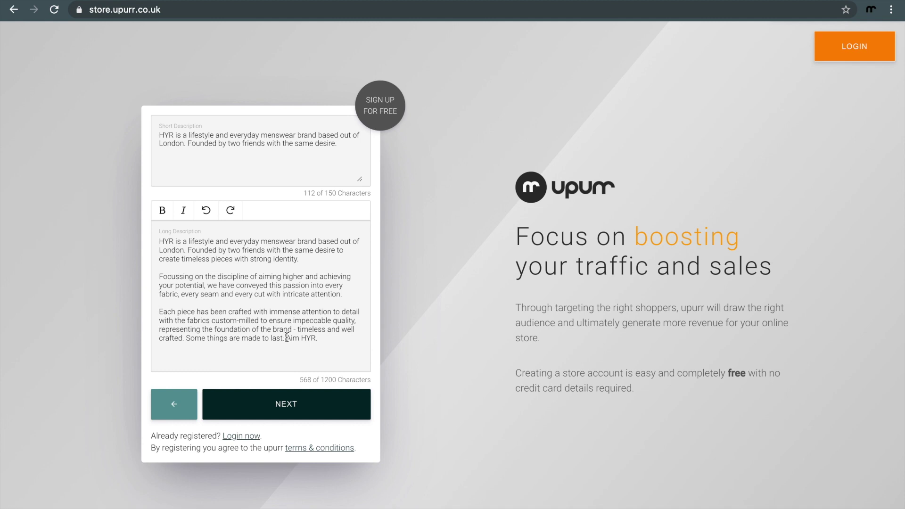
pyautogui.click(287, 337)
pyautogui.press('Return')
pyautogui.press('Return')
pyautogui.press('Delete')
pyautogui.press('BackSpace')
# Step: On the tag step, choose Streetwear, Highstreet, Sports and Hip Hop as style tags
pyautogui.click(325, 406)
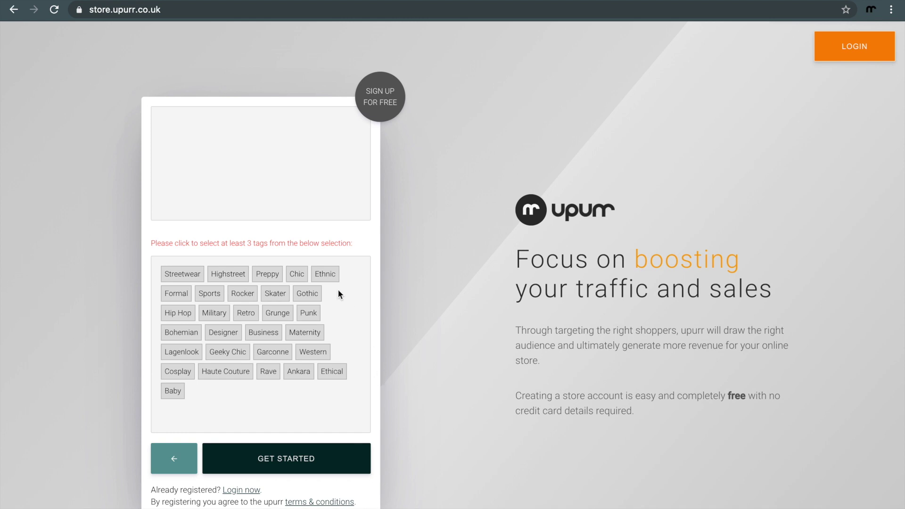
pyautogui.click(182, 275)
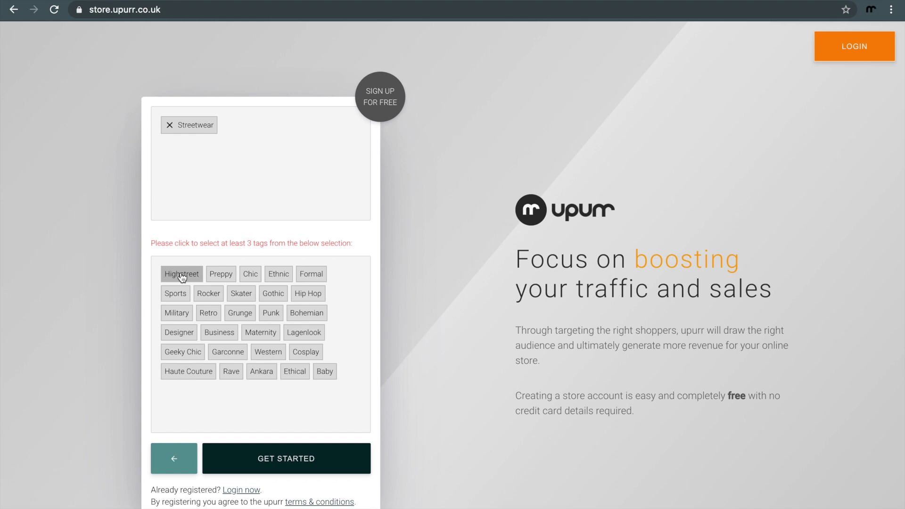
pyautogui.click(182, 275)
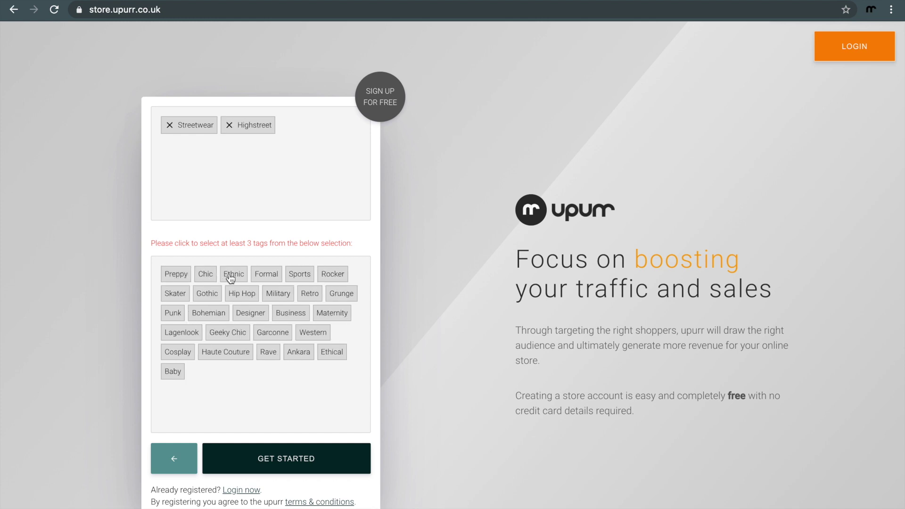
pyautogui.click(301, 278)
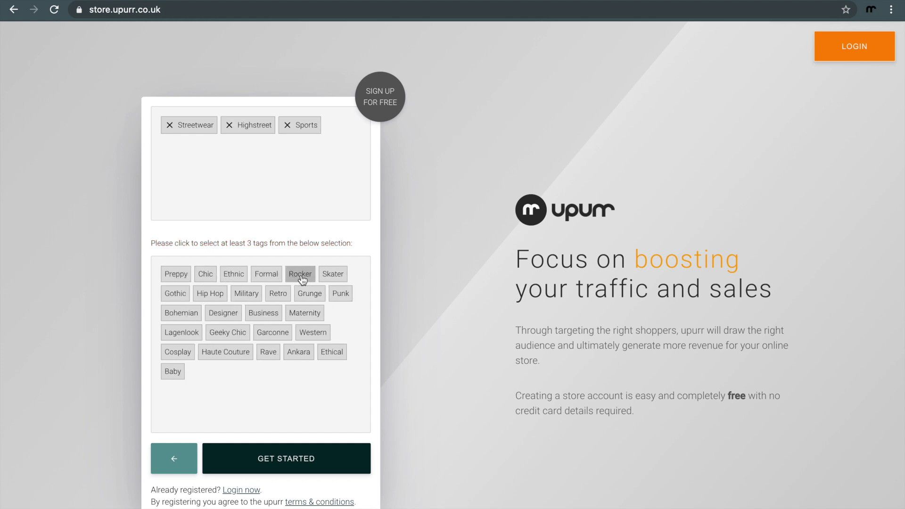
pyautogui.click(215, 298)
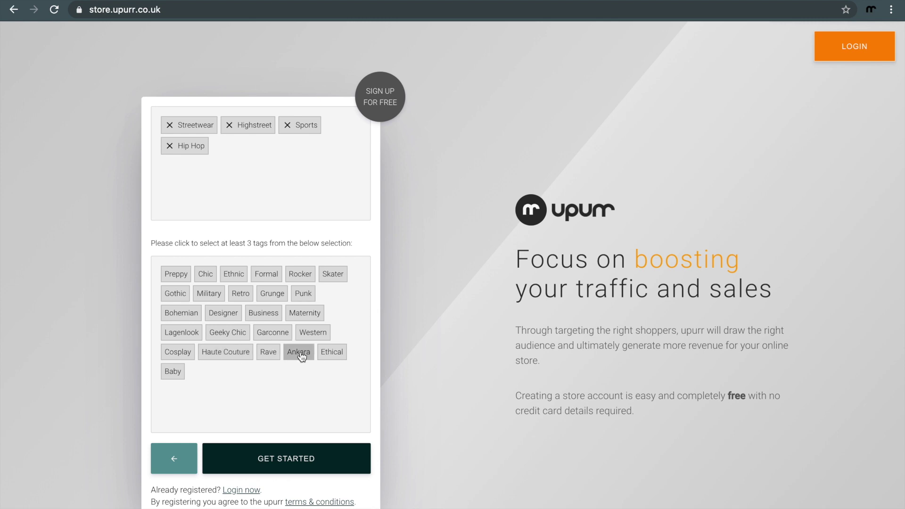
# Step: Submit the sign-up with GET STARTED and review the account-created confirmation message
pyautogui.click(303, 455)
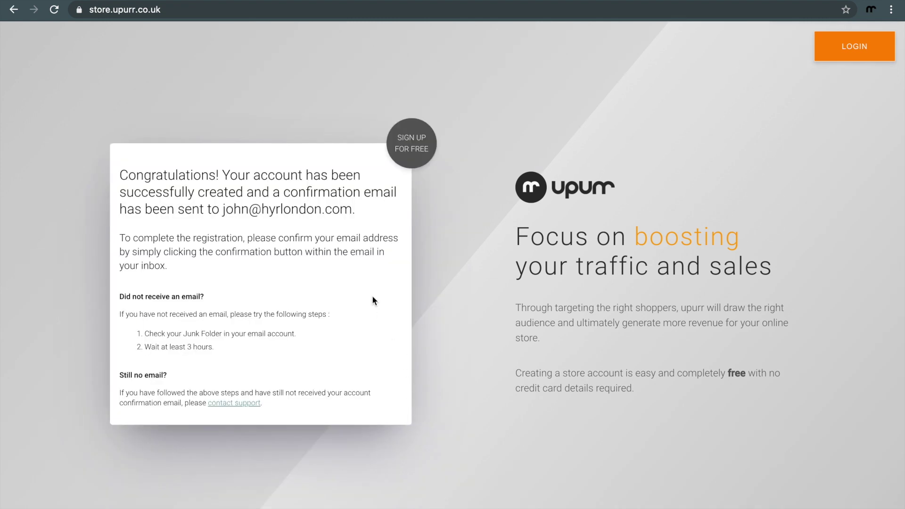
pyautogui.moveTo(363, 210); pyautogui.dragTo(119, 175)
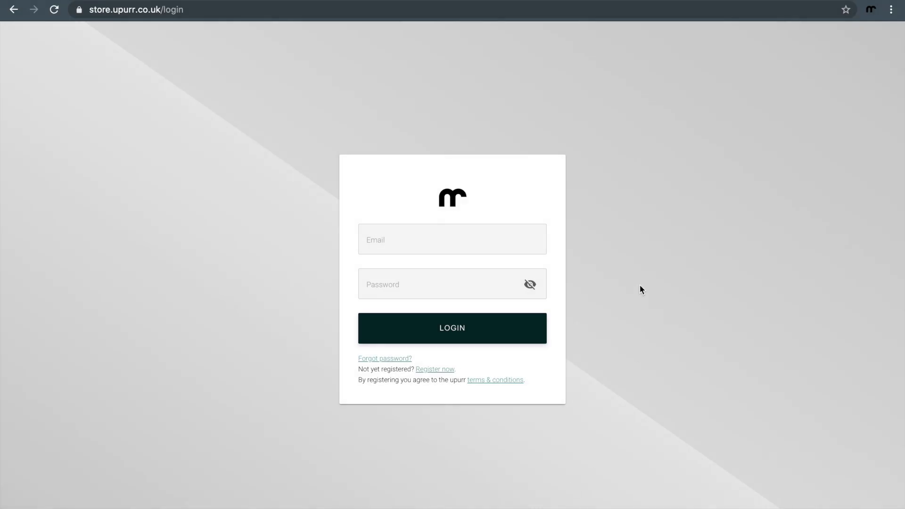
# Step: Enter the account e-mail and password in the login form
pyautogui.click(444, 242)
pyautogui.click(418, 283)
pyautogui.write('•')
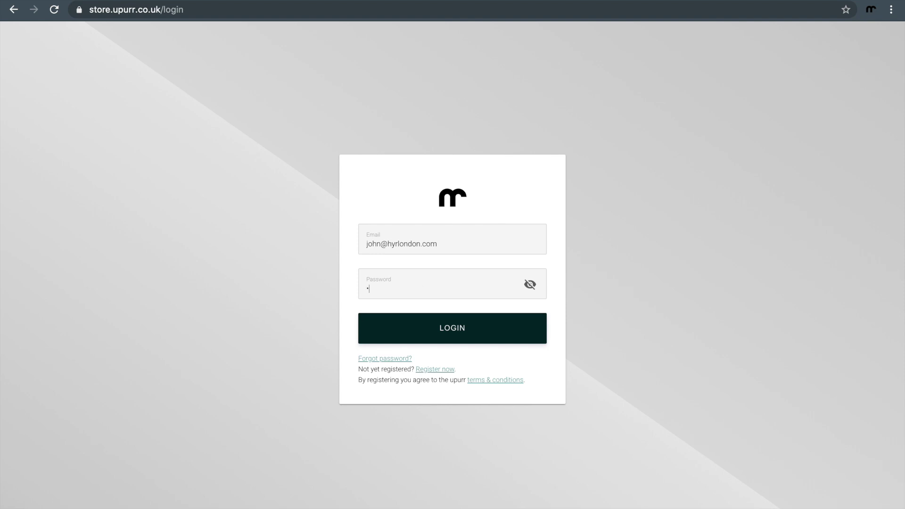
pyautogui.write('•••••••••')
# Step: Log in and view the HYR Store Profile showing Pending approval status
pyautogui.click(473, 334)
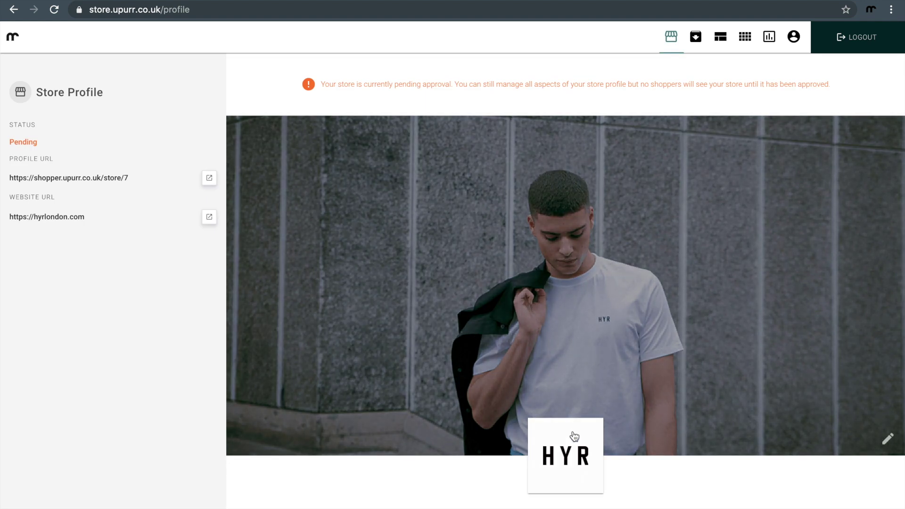
pyautogui.moveTo(571, 449)
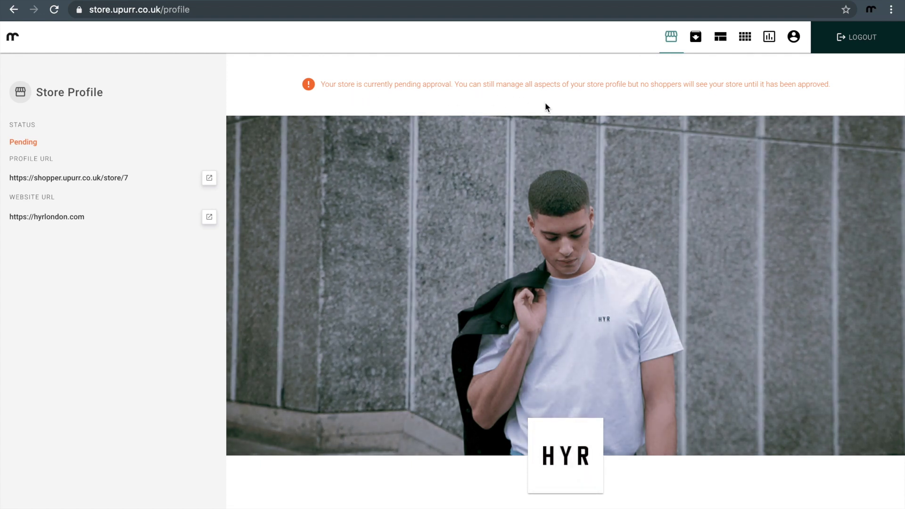
pyautogui.moveTo(691, 122)
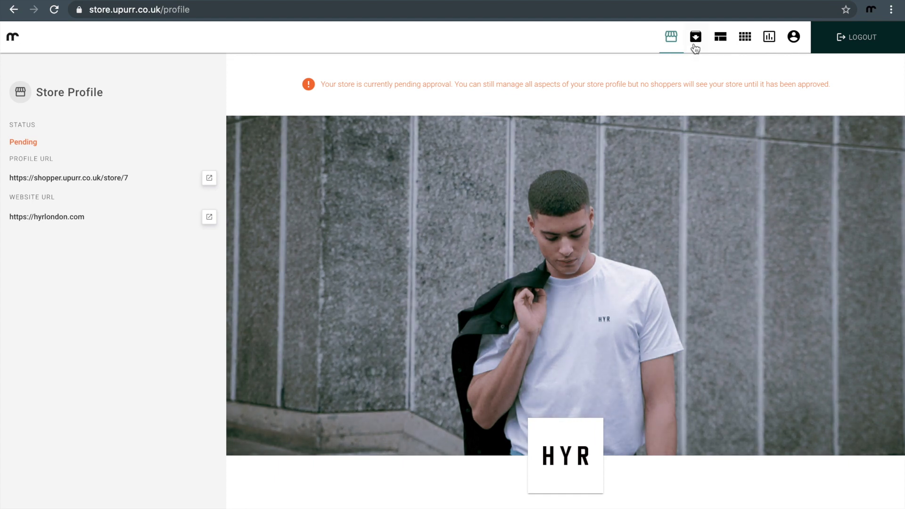
# Step: Check the products page's webstore connection prompt, then go to the HYR London Shopify admin
pyautogui.click(695, 38)
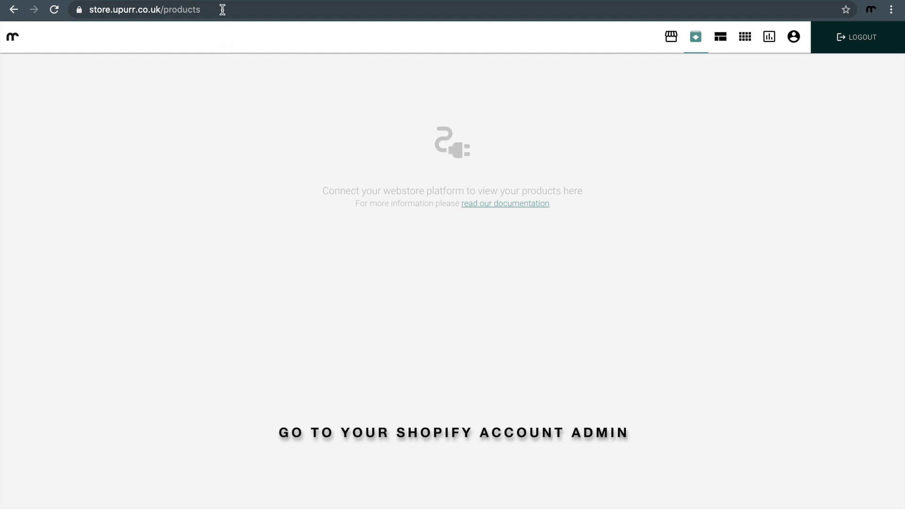
pyautogui.click(189, 1)
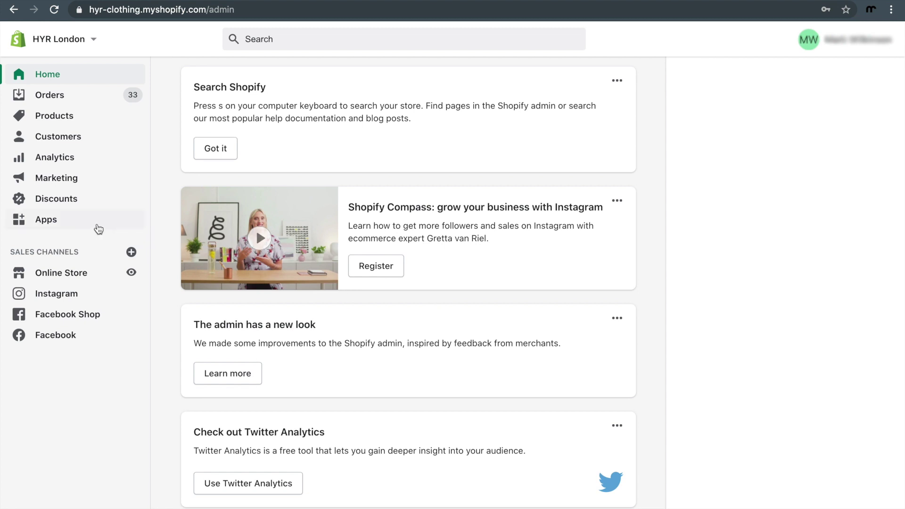
# Step: From Shopify Apps, search the App Store for 'upurr store' and open the Upurr Store listing
pyautogui.click(68, 225)
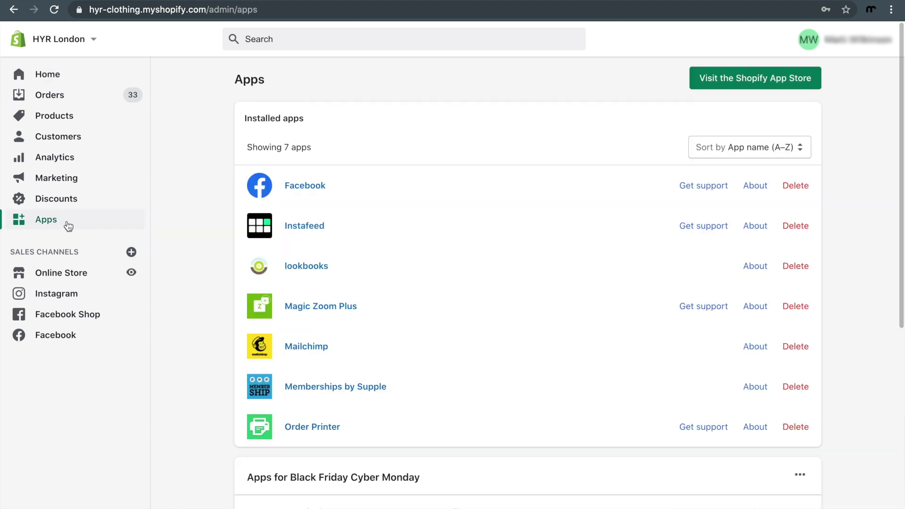
pyautogui.click(731, 82)
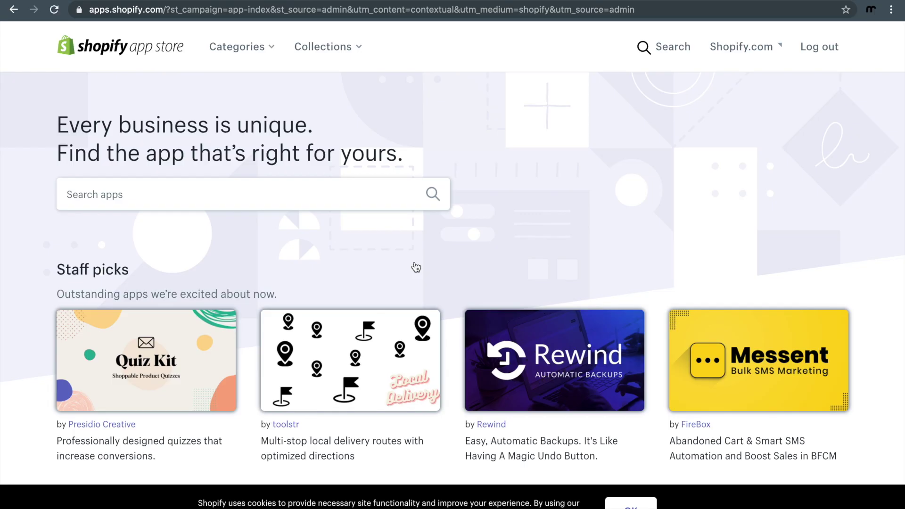
pyautogui.click(268, 201)
pyautogui.write('upurr store')
pyautogui.click(438, 200)
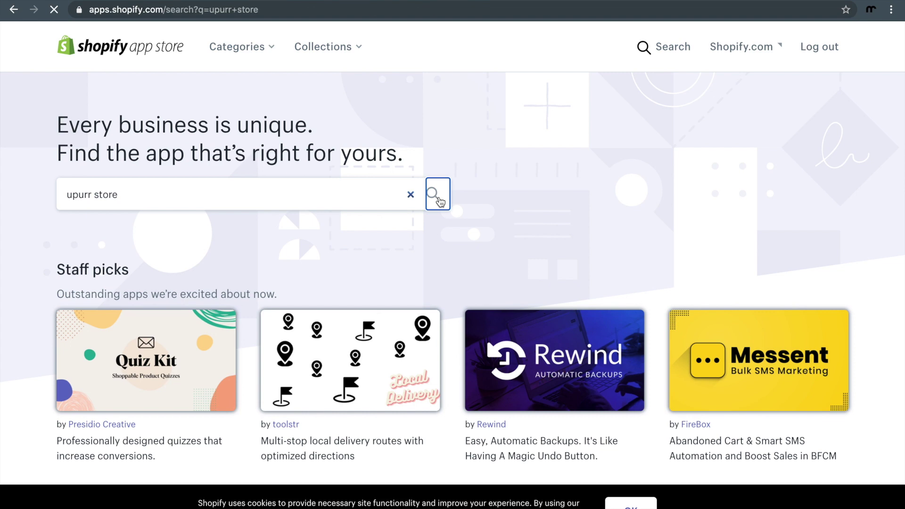
pyautogui.scroll(-3, 439, 201)
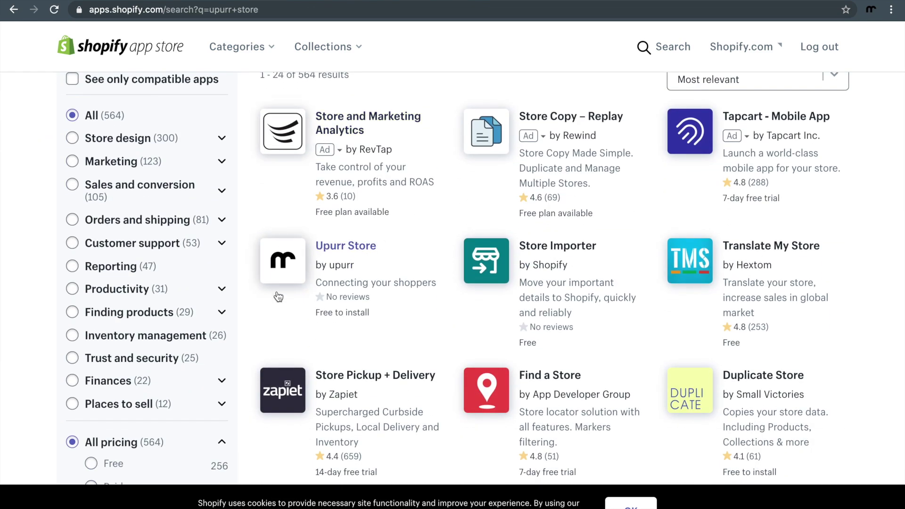
pyautogui.click(292, 270)
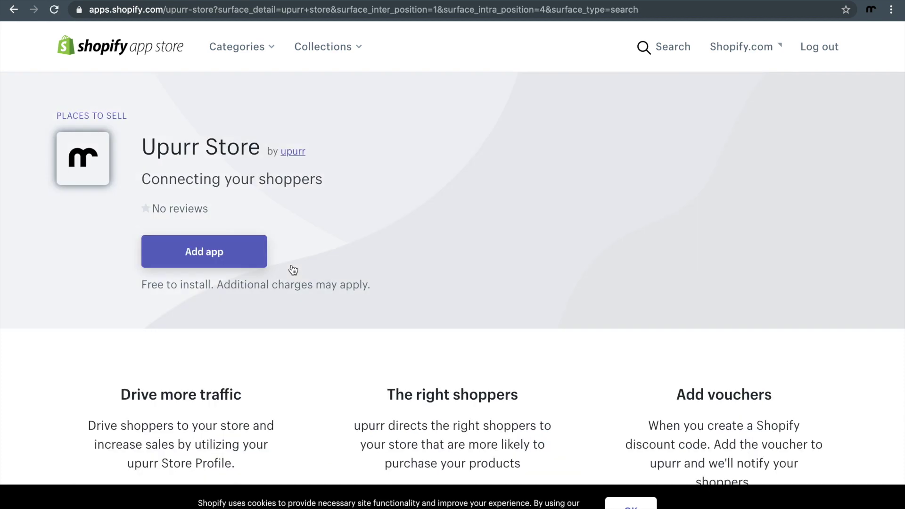
# Step: Add the Upurr Store app and approve it as a sales channel for HYR London
pyautogui.click(225, 259)
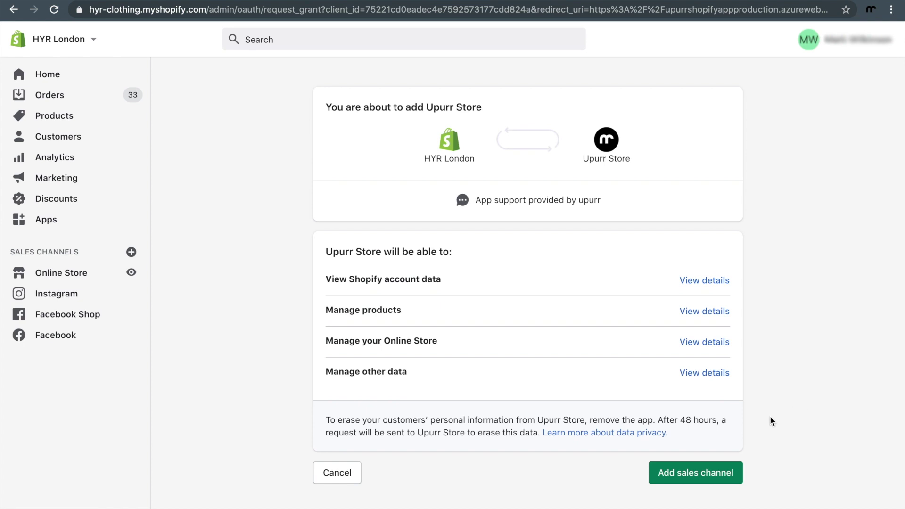
pyautogui.click(690, 473)
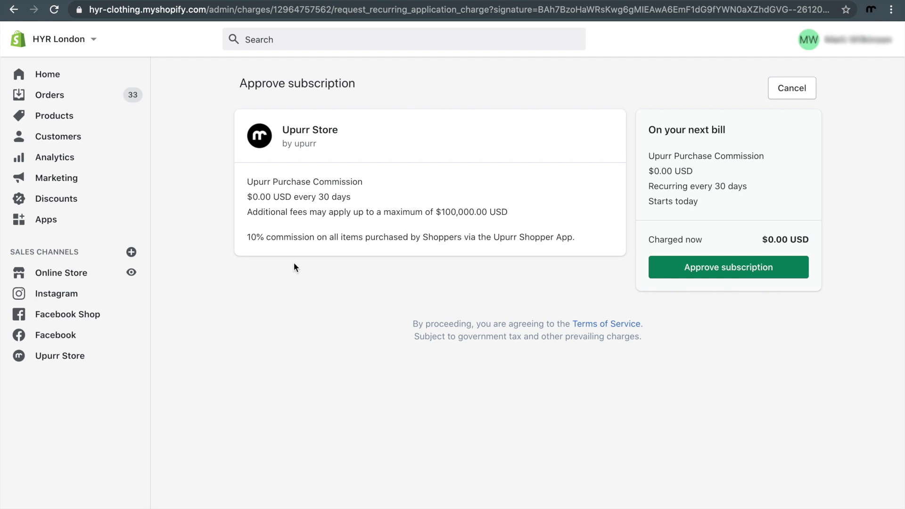
# Step: Approve the $0.00 commission Upurr Store subscription
pyautogui.click(723, 267)
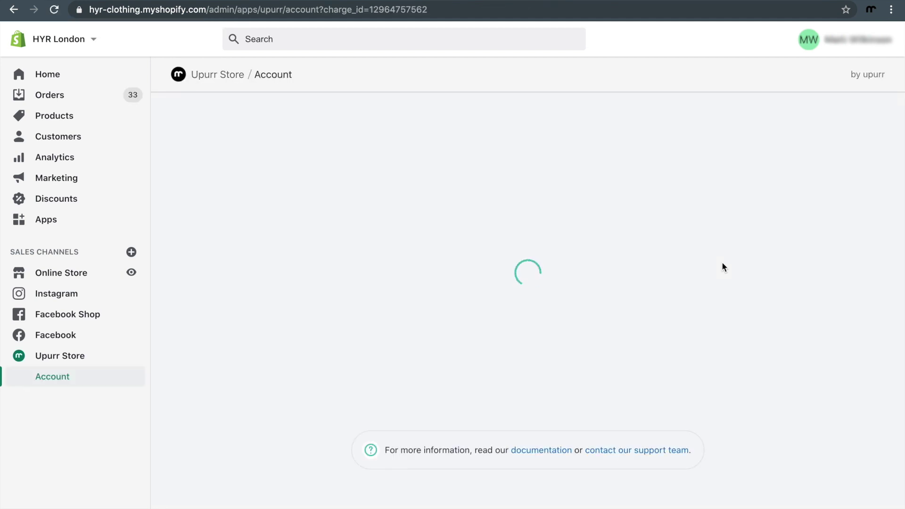
pyautogui.scroll(-2, 569, 308)
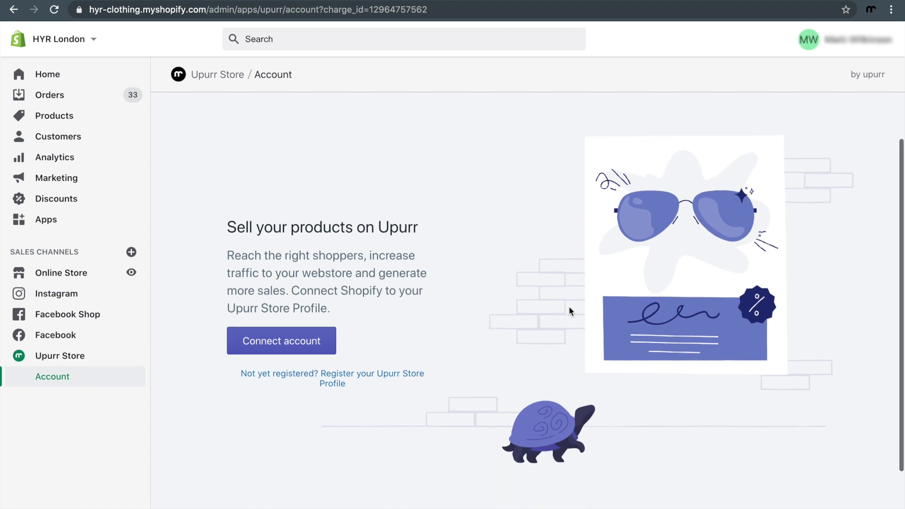
# Step: Connect the upurr account with its email and password, authorize the app, and check Publishing
pyautogui.click(303, 346)
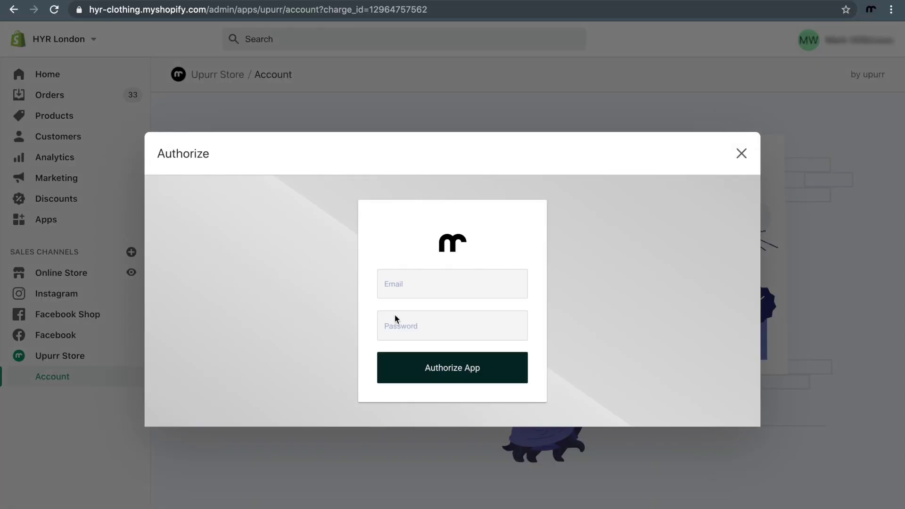
pyautogui.click(424, 290)
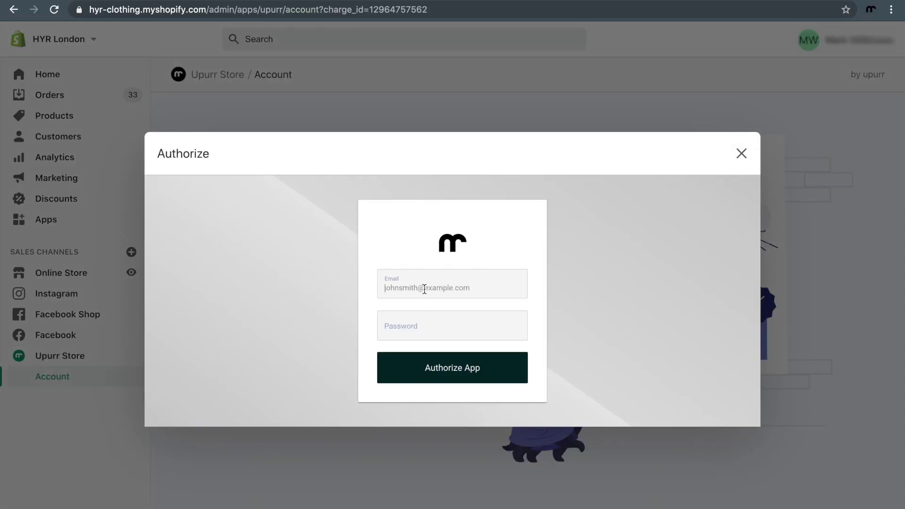
pyautogui.click(454, 325)
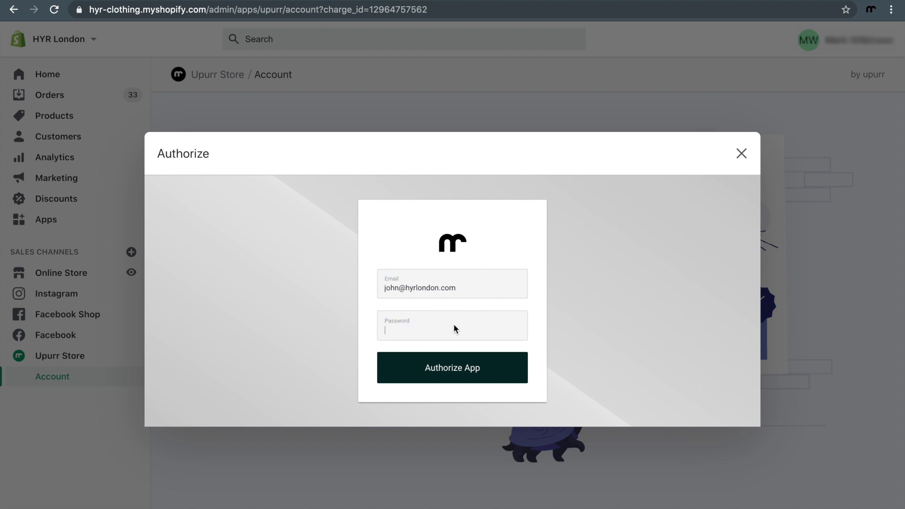
pyautogui.write('•••••••••••')
pyautogui.click(454, 370)
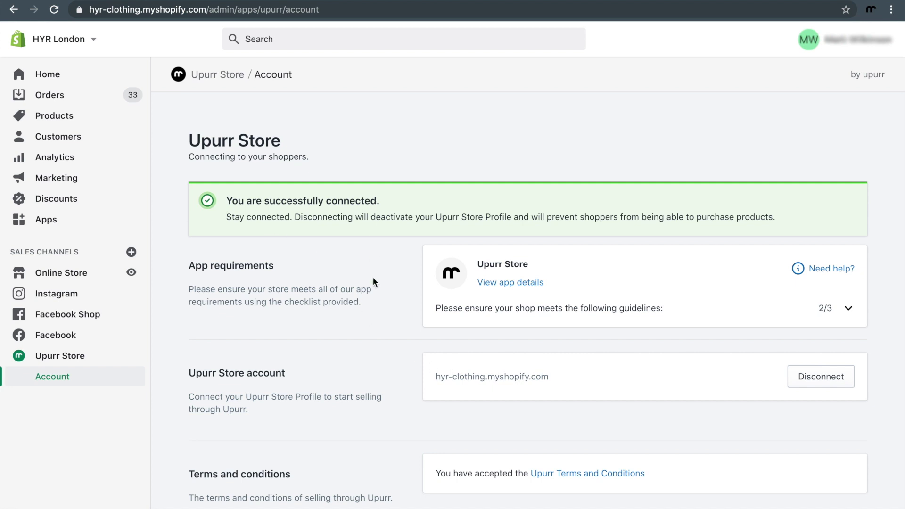
pyautogui.scroll(-5, 375, 296)
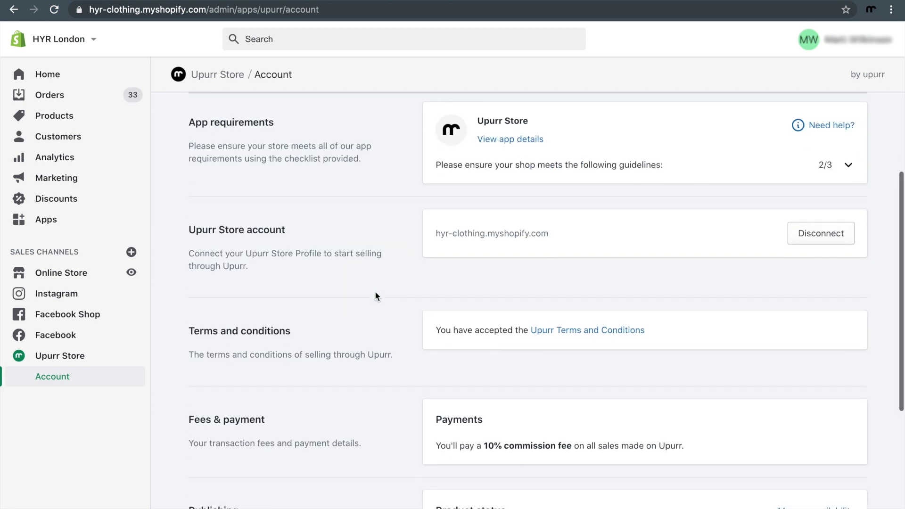
pyautogui.scroll(-4, 376, 293)
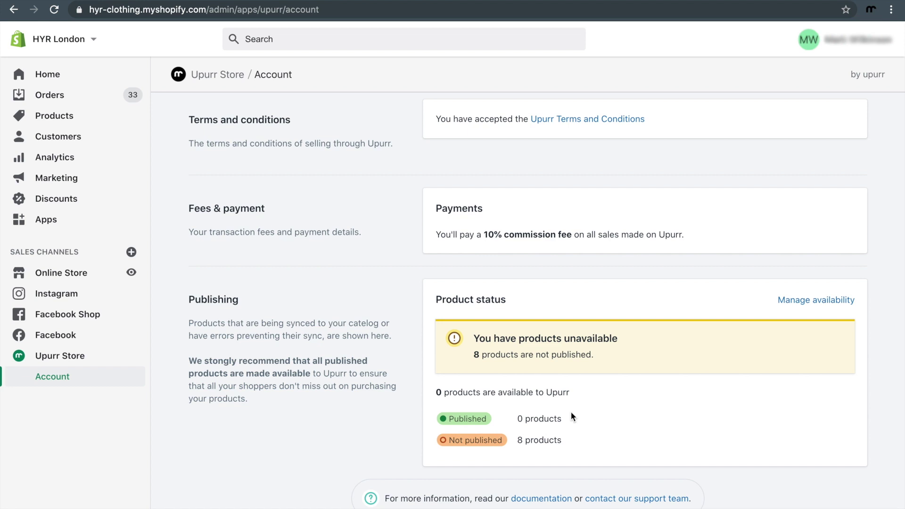
# Step: Open the product bulk editor with the Available on Upurr Store column added
pyautogui.click(803, 303)
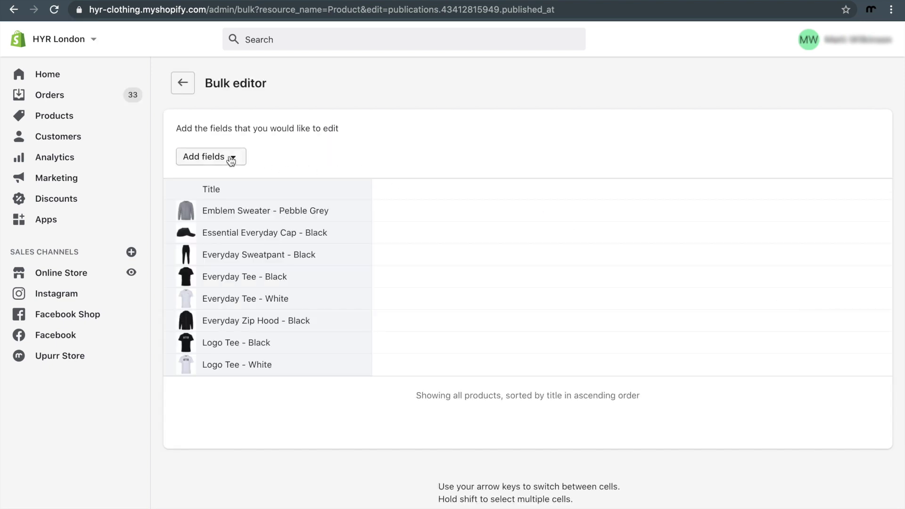
pyautogui.click(231, 160)
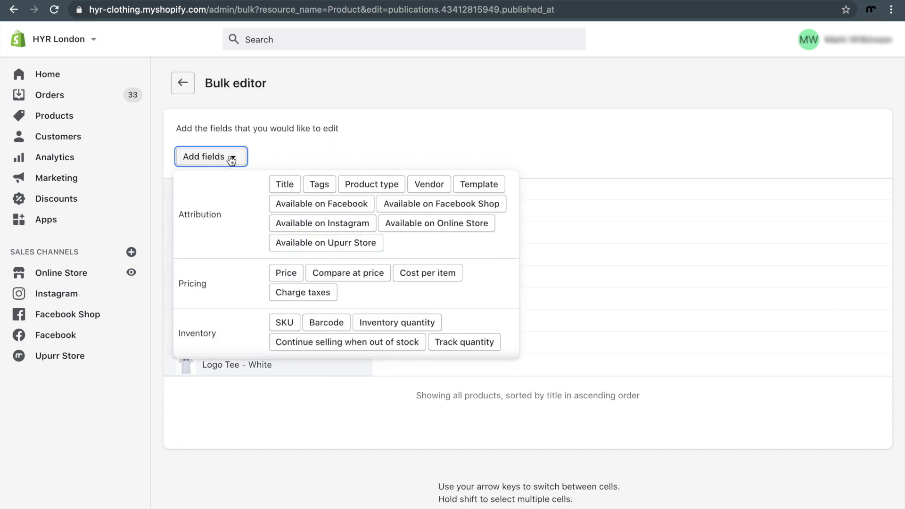
pyautogui.click(303, 243)
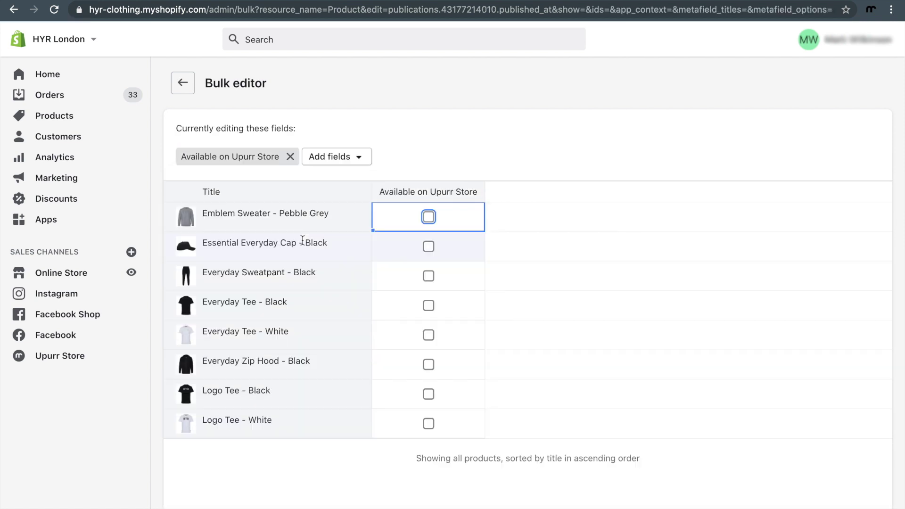
# Step: Make all 8 HYR products available on Upurr Store and save
pyautogui.click(428, 191)
pyautogui.click(427, 218)
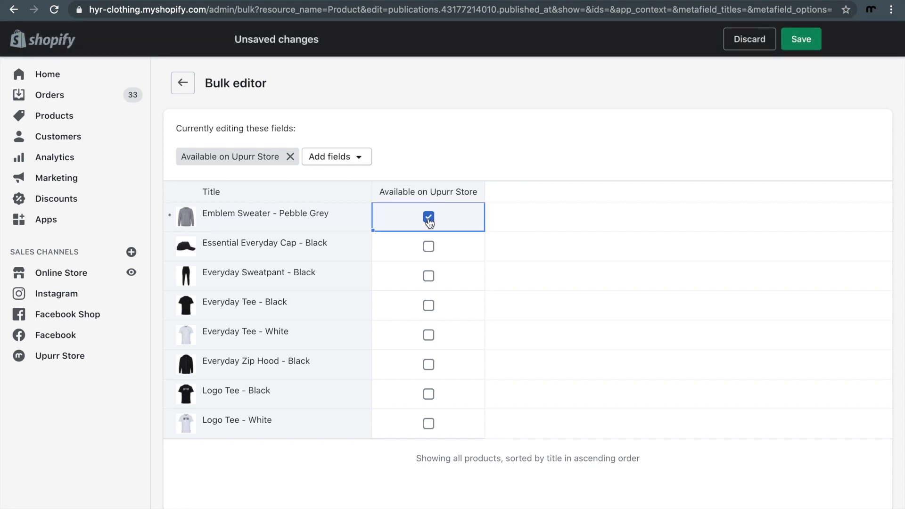
pyautogui.click(429, 246)
pyautogui.click(428, 276)
pyautogui.click(428, 305)
pyautogui.click(430, 335)
pyautogui.click(429, 364)
pyautogui.click(428, 394)
pyautogui.click(428, 423)
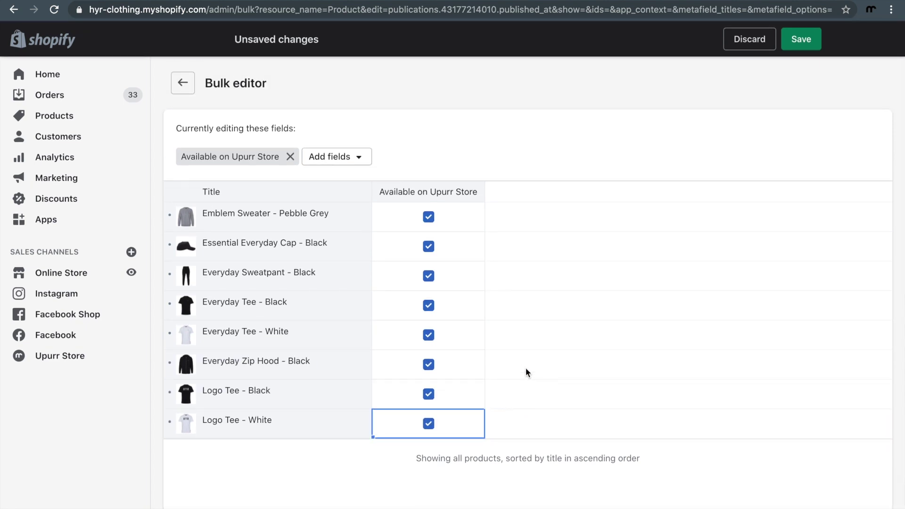
pyautogui.click(800, 38)
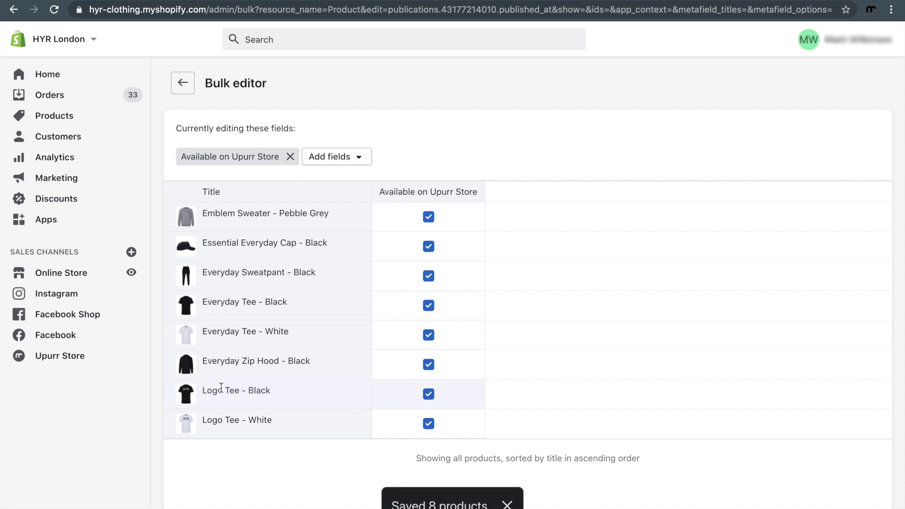
# Step: Return to the Upurr Store account page and review it
pyautogui.click(75, 359)
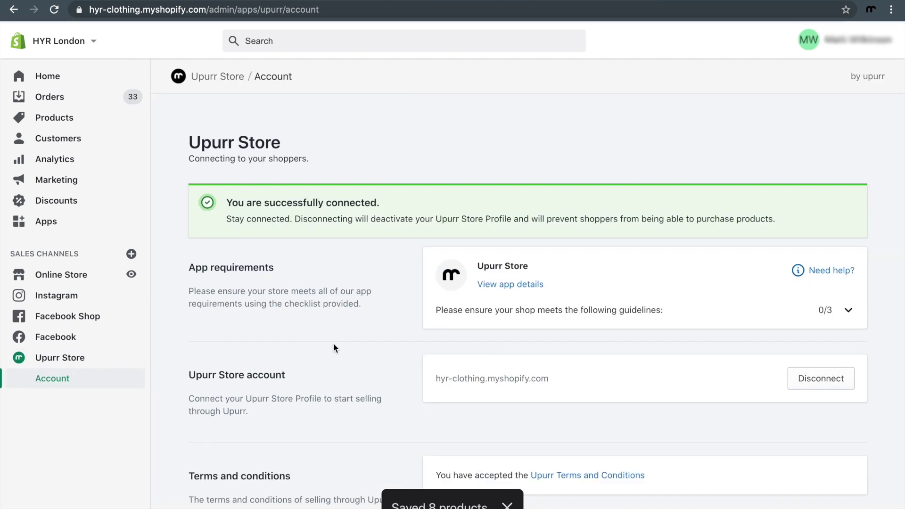
pyautogui.scroll(-6, 333, 348)
pyautogui.scroll(-2, 332, 343)
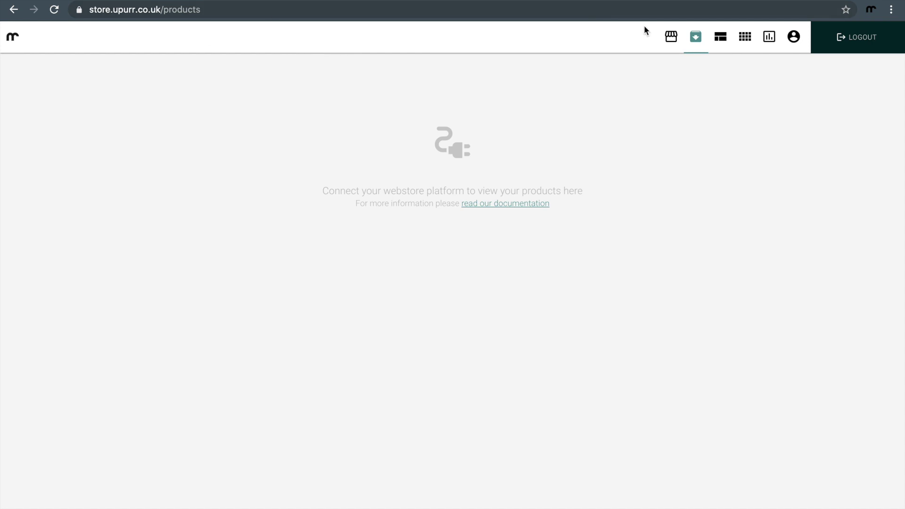
# Step: Check the empty Store Profile, then load the grid of synced products
pyautogui.click(669, 38)
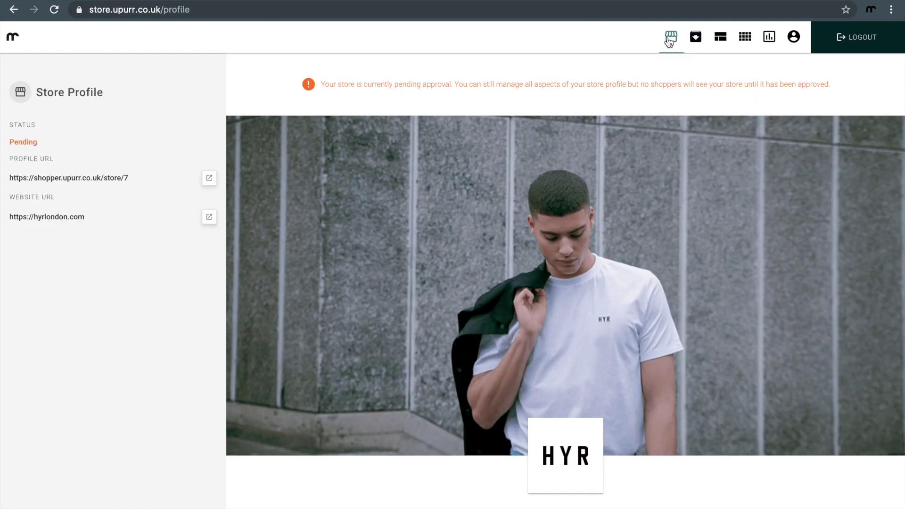
pyautogui.scroll(-5, 680, 210)
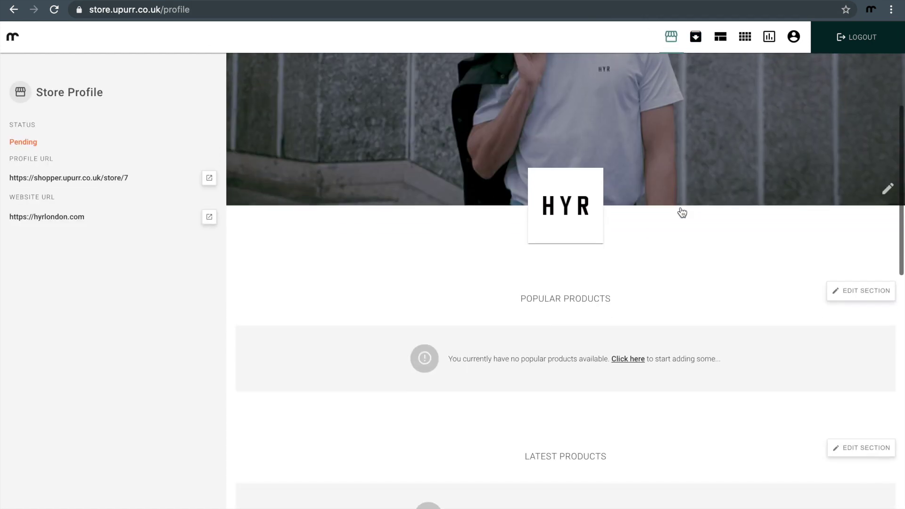
pyautogui.scroll(-3, 561, 430)
pyautogui.scroll(2, 561, 431)
pyautogui.click(696, 42)
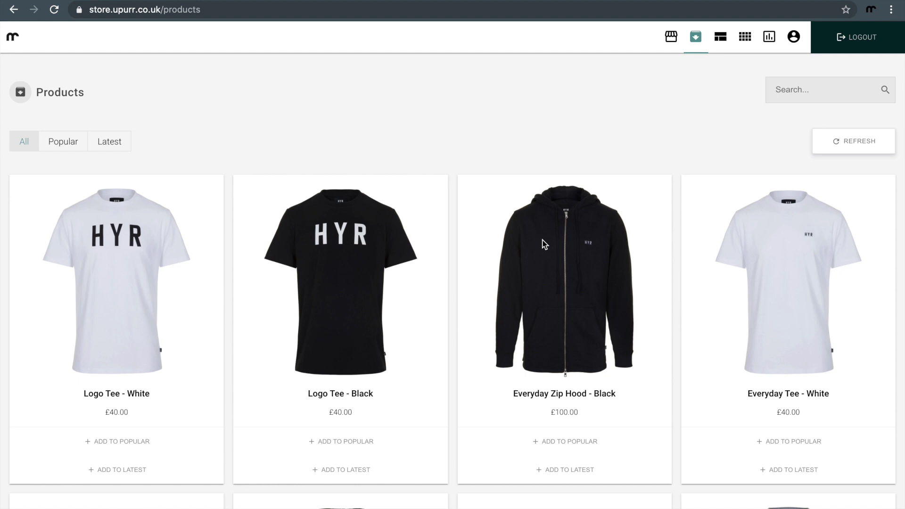
pyautogui.scroll(-6, 433, 283)
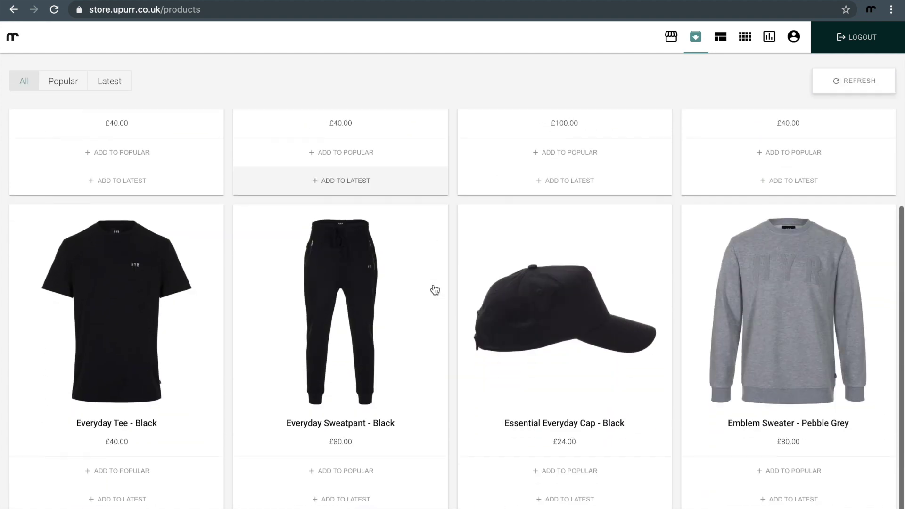
pyautogui.scroll(6, 434, 285)
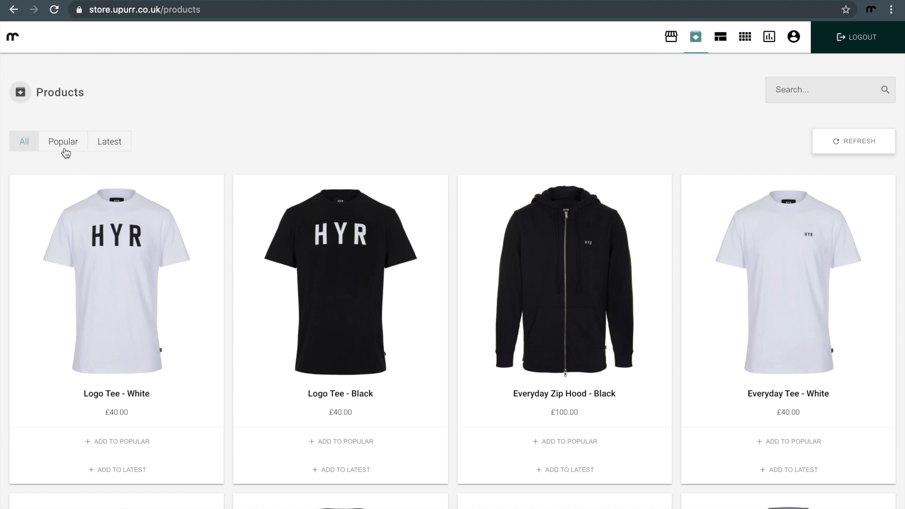
# Step: Revisit the Store Profile and go back to the synced product list
pyautogui.click(670, 37)
pyautogui.scroll(-8, 607, 207)
pyautogui.scroll(-1, 606, 204)
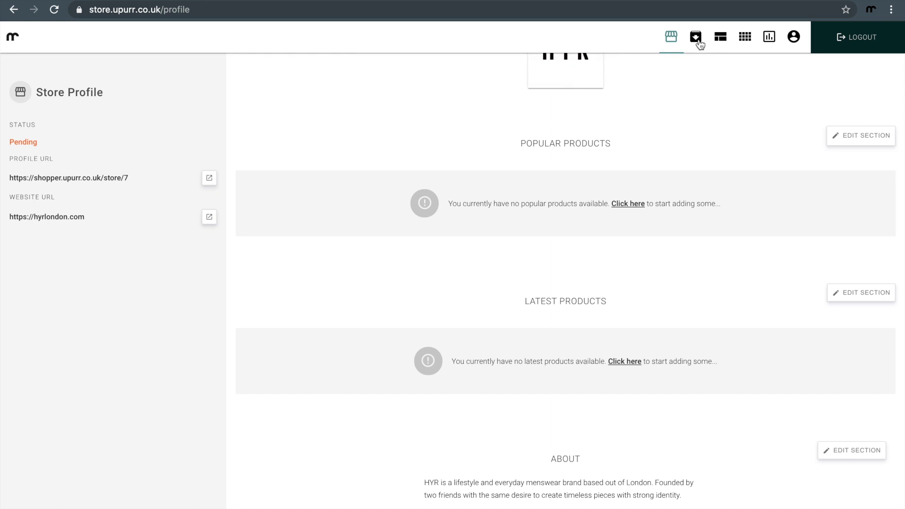
pyautogui.click(696, 39)
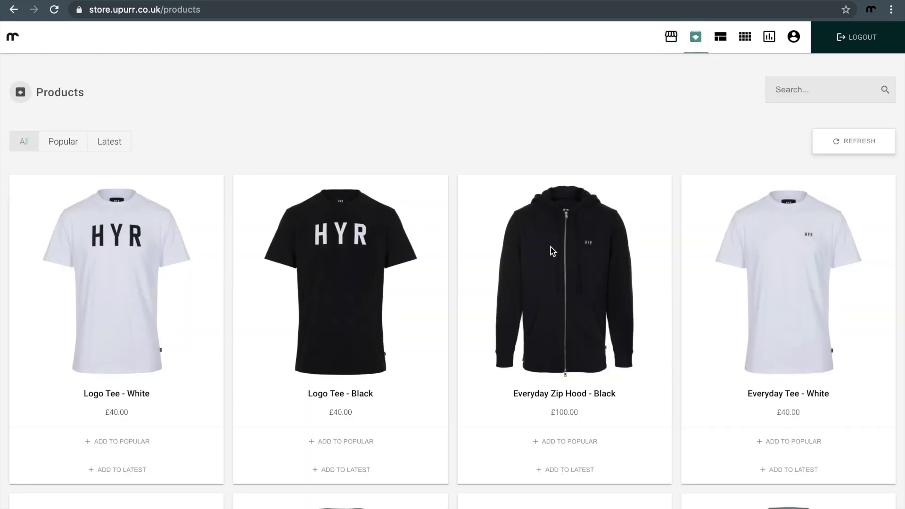
pyautogui.scroll(-2, 192, 327)
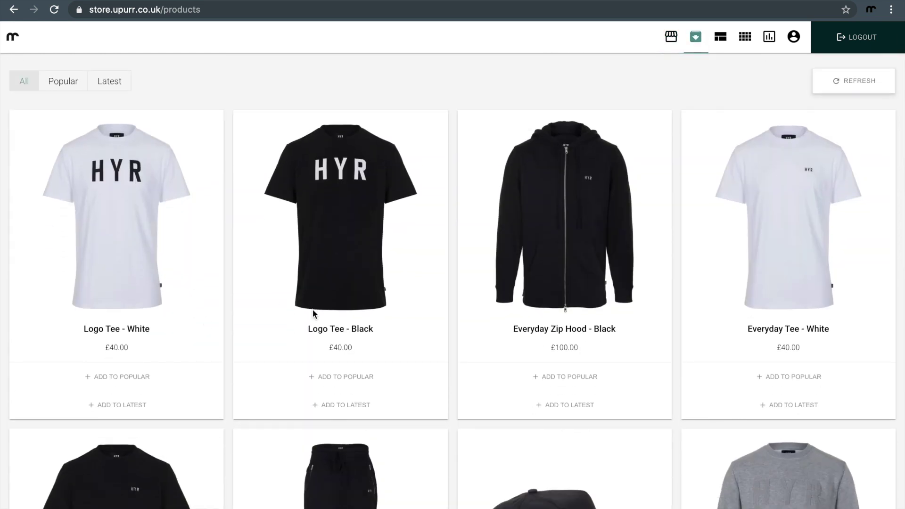
# Step: Mark Logo Tee - Black, Emblem Sweater - Pebble Grey and Everyday Sweatpant - Black as Popular
pyautogui.click(338, 375)
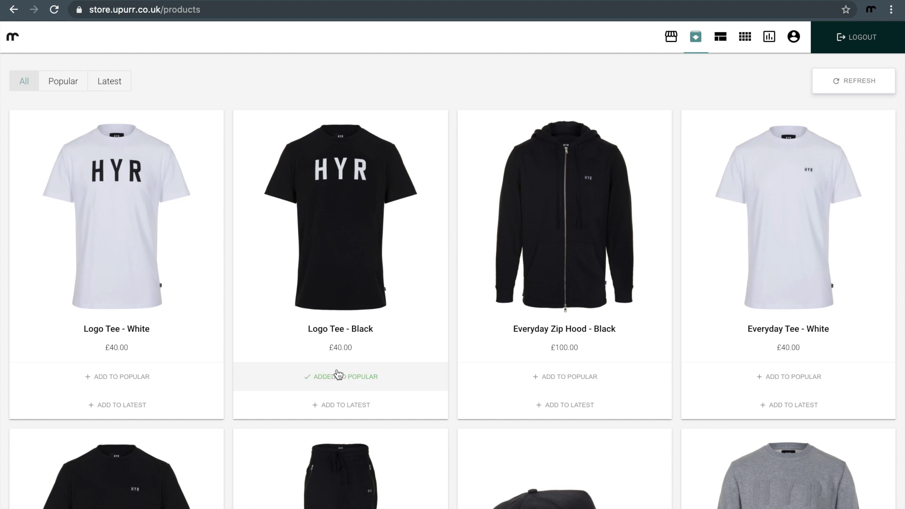
pyautogui.scroll(-6, 339, 374)
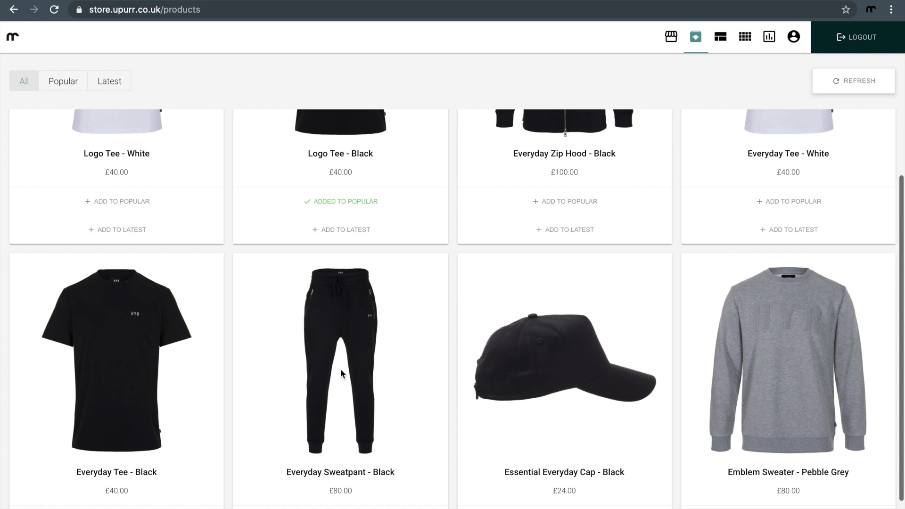
pyautogui.scroll(-3, 340, 368)
pyautogui.click(828, 466)
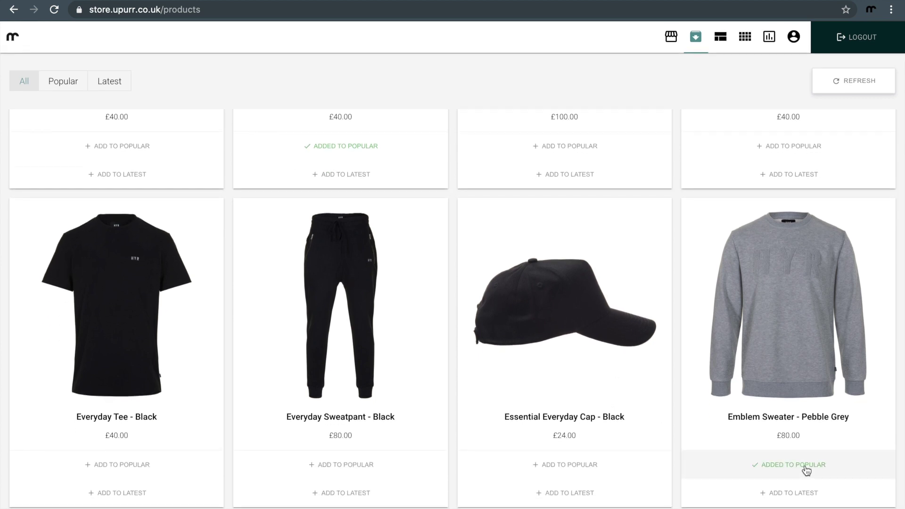
pyautogui.click(410, 466)
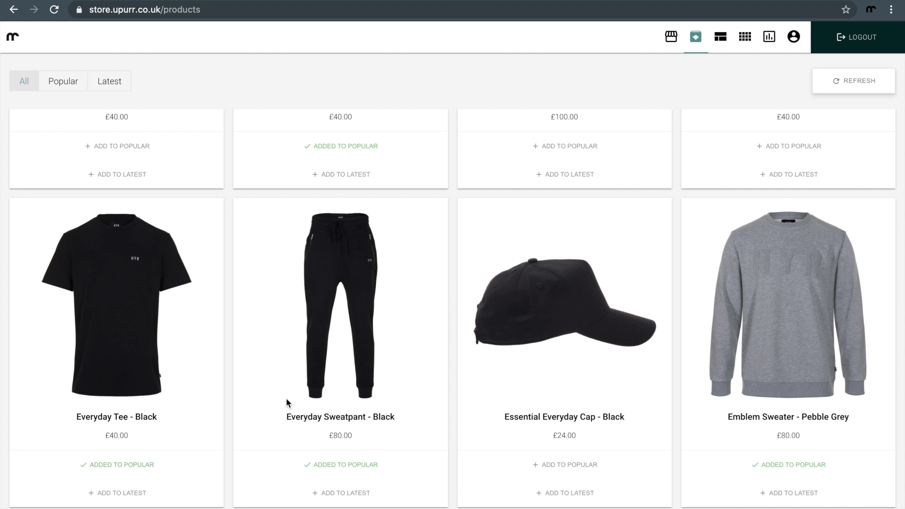
# Step: Add Everyday Zip Hood, Essential Everyday Cap, Everyday Tee - White and Emblem Sweater to Latest
pyautogui.scroll(3, 287, 399)
pyautogui.scroll(1, 287, 398)
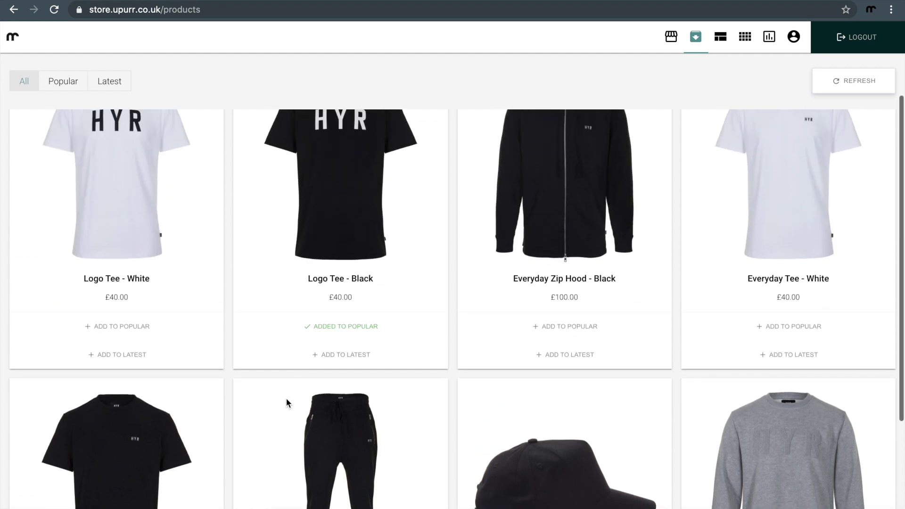
pyautogui.click(499, 361)
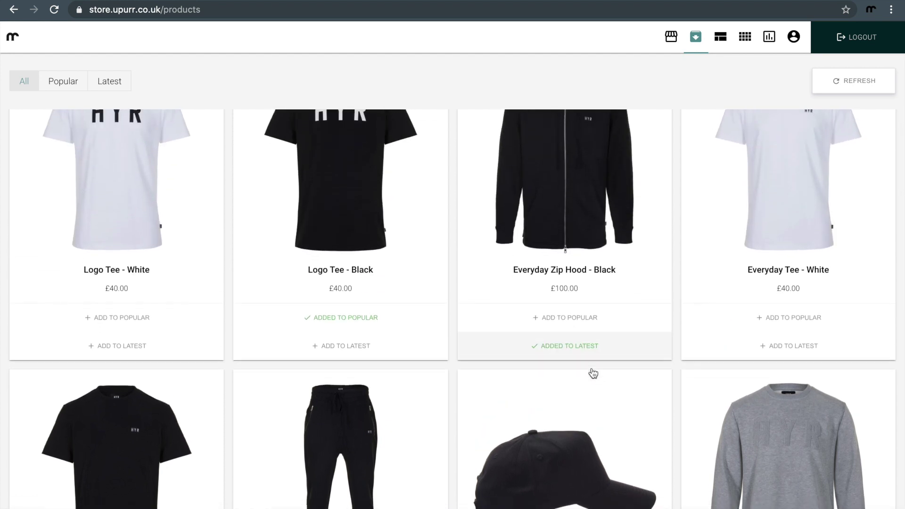
pyautogui.scroll(-4, 592, 372)
pyautogui.click(540, 492)
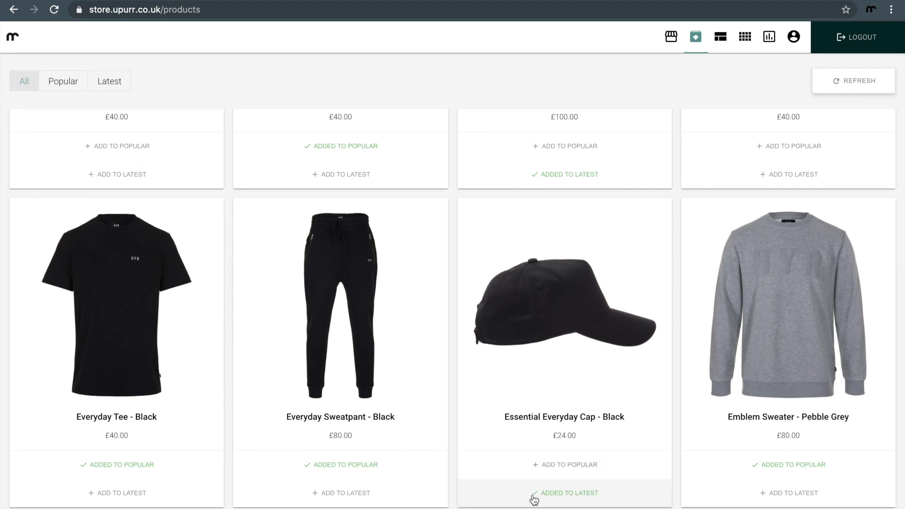
pyautogui.scroll(3, 618, 383)
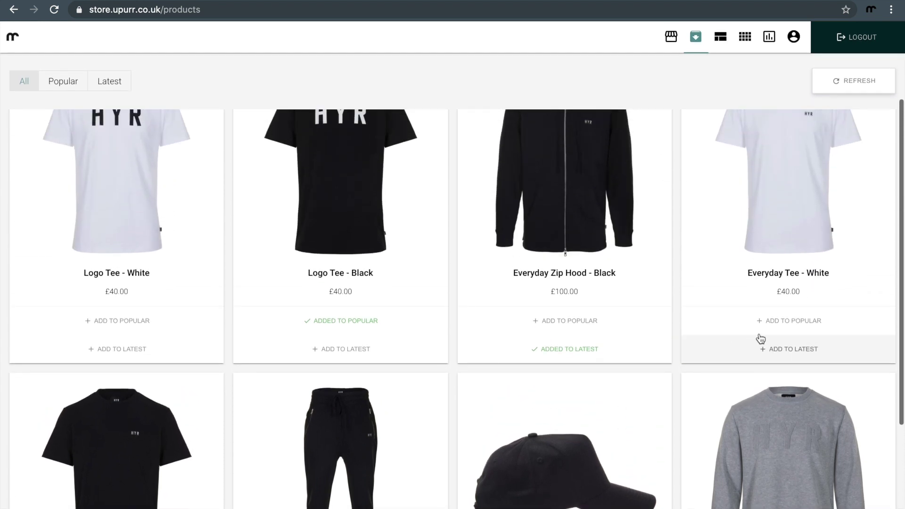
pyautogui.click(758, 346)
pyautogui.scroll(-2, 756, 346)
pyautogui.scroll(-2, 755, 346)
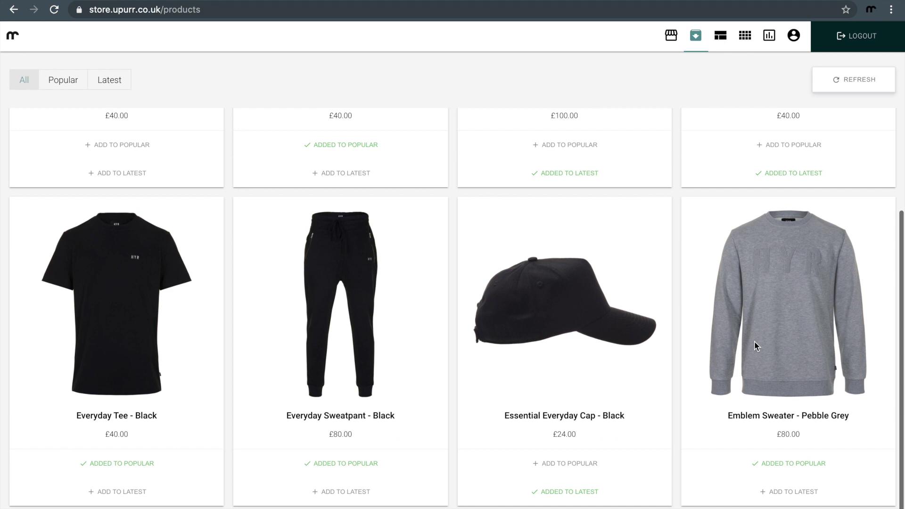
pyautogui.click(771, 494)
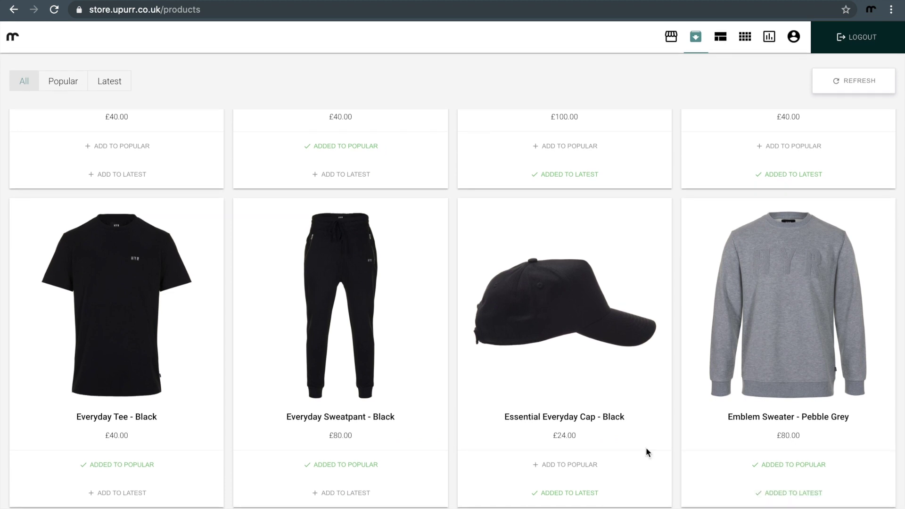
pyautogui.scroll(6, 582, 407)
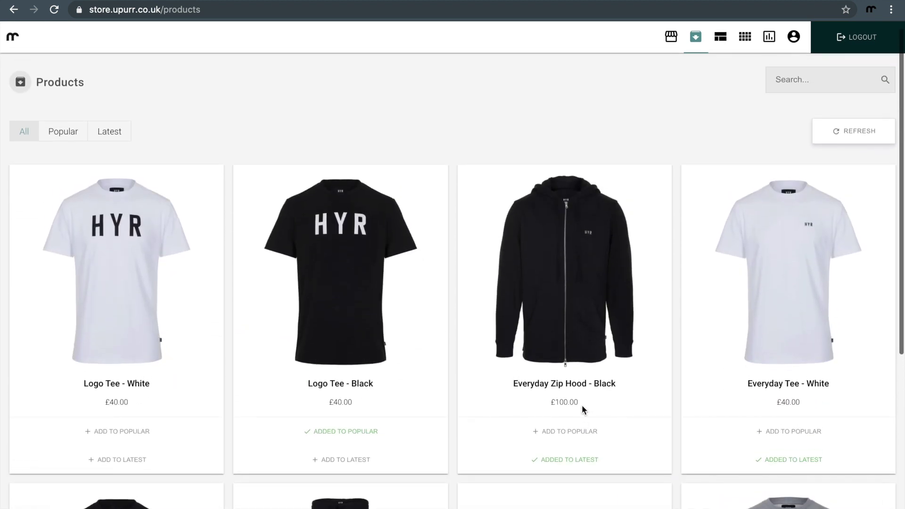
# Step: Open the Store Profile and review its Popular Products, Latest Products and About sections
pyautogui.click(671, 37)
pyautogui.scroll(-8, 575, 197)
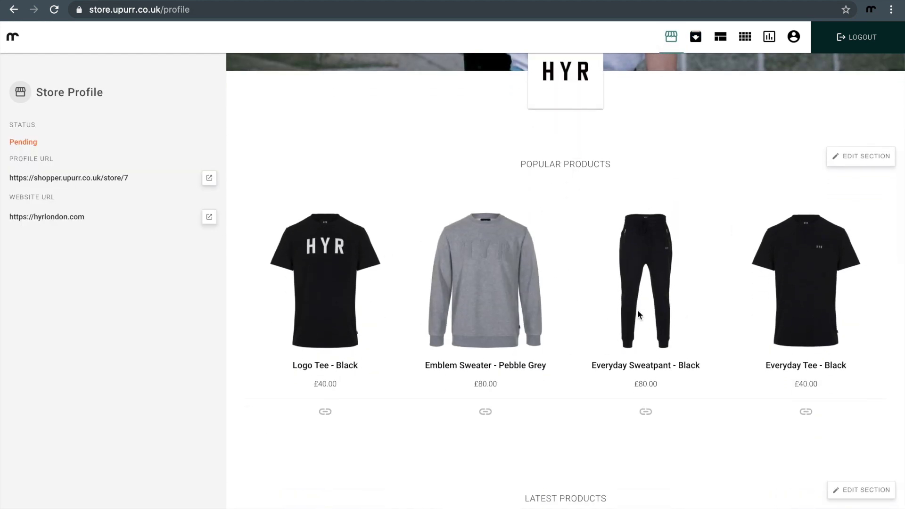
pyautogui.scroll(-6, 637, 310)
pyautogui.scroll(-6, 640, 315)
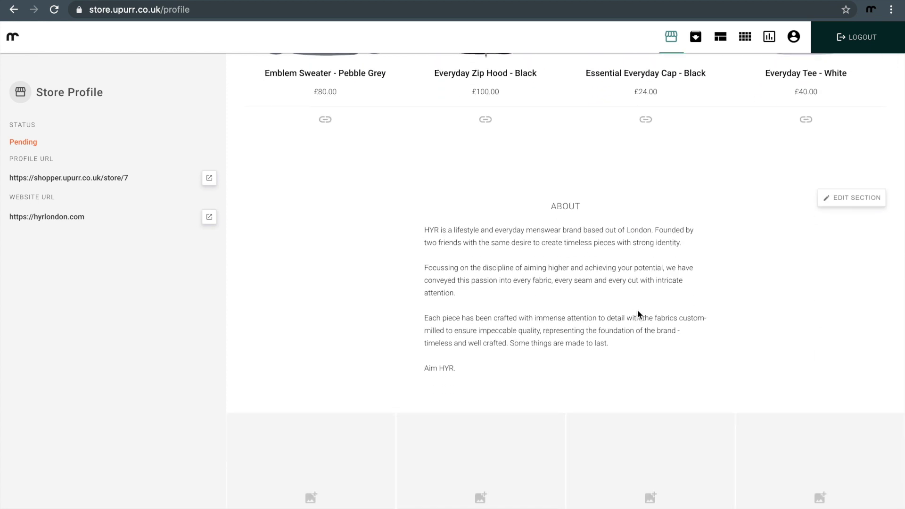
pyautogui.scroll(-5, 637, 313)
pyautogui.scroll(20, 639, 315)
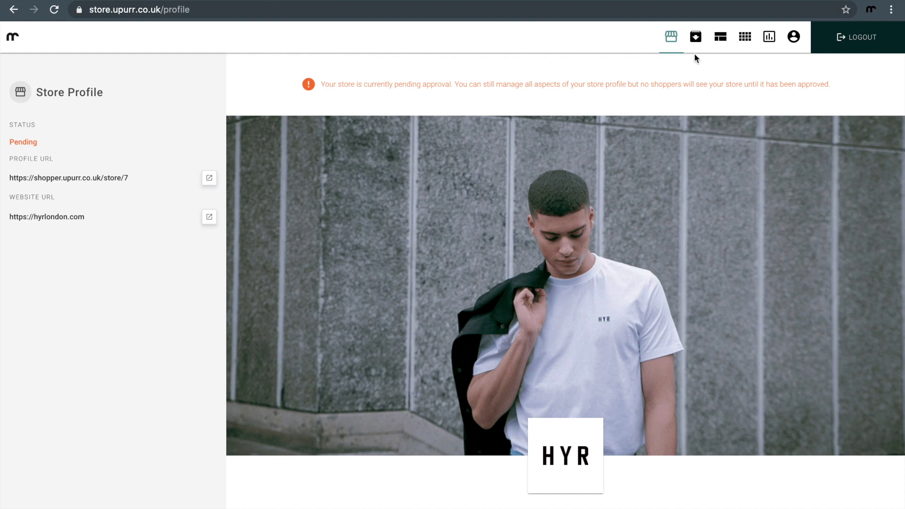
pyautogui.scroll(-4, 661, 170)
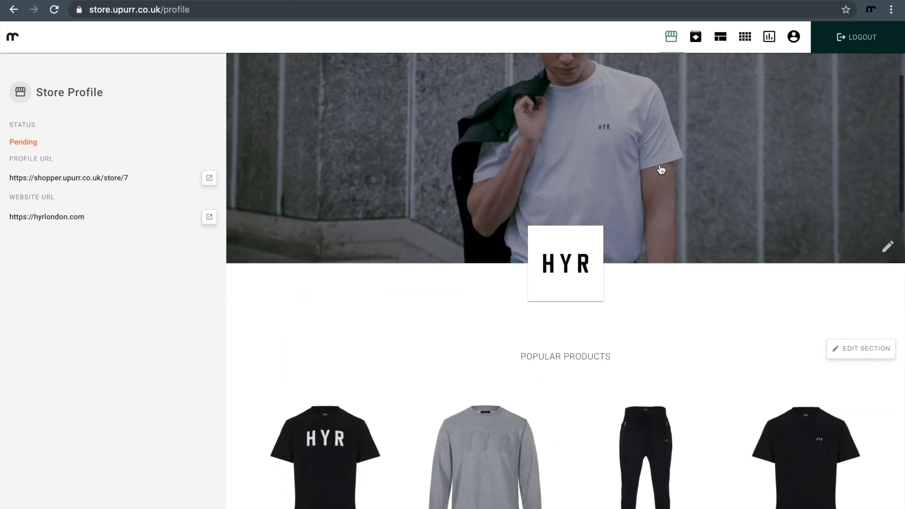
pyautogui.scroll(5, 660, 169)
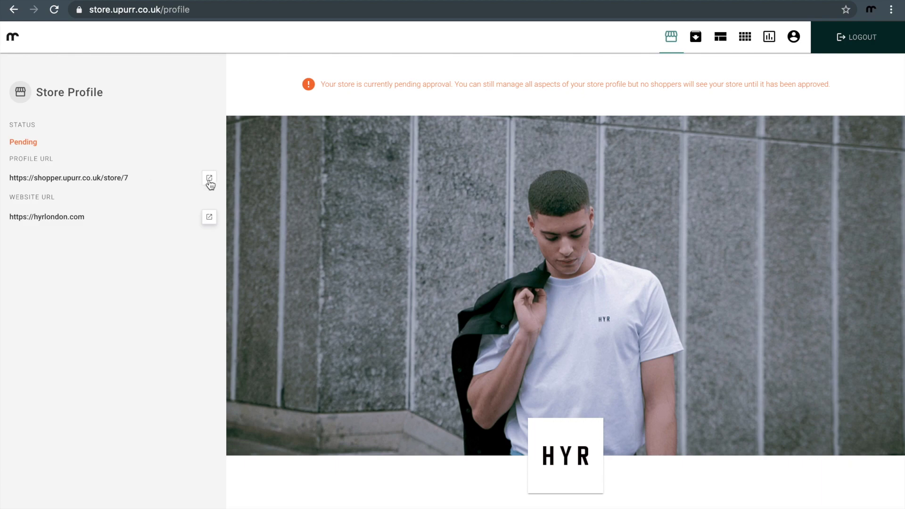
# Step: Browse the public HYR shopper page, then visit the HYR London website
pyautogui.click(209, 179)
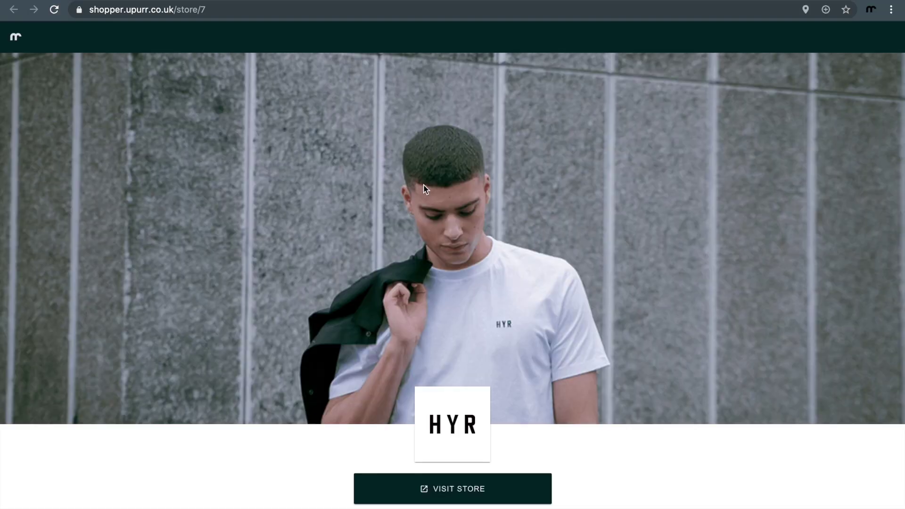
pyautogui.scroll(-12, 517, 214)
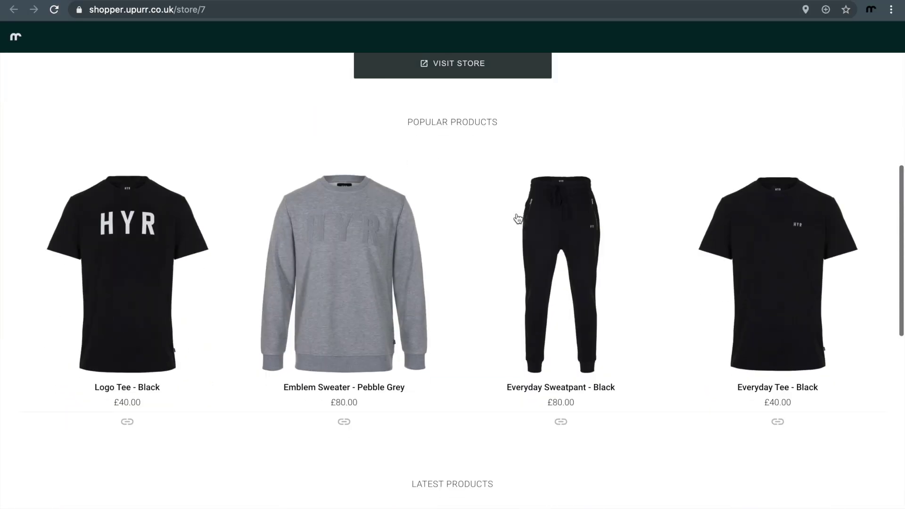
pyautogui.scroll(-8, 517, 218)
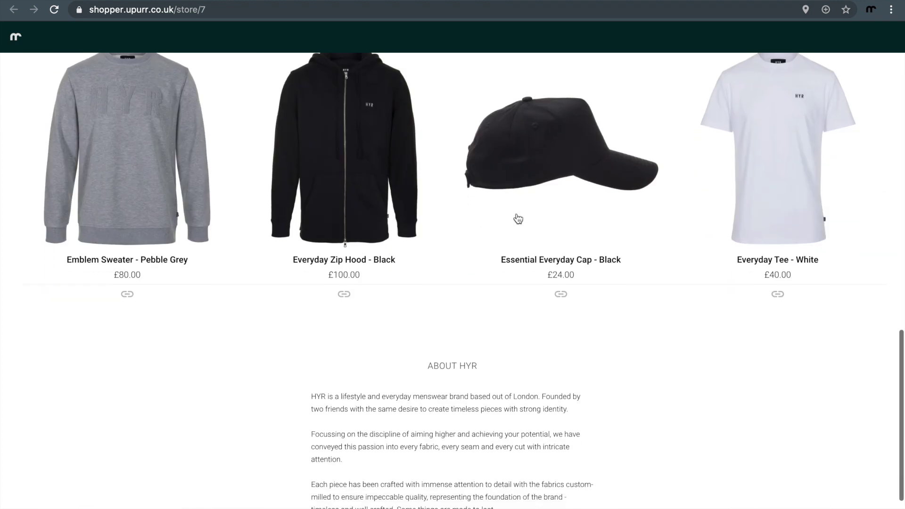
pyautogui.scroll(20, 516, 218)
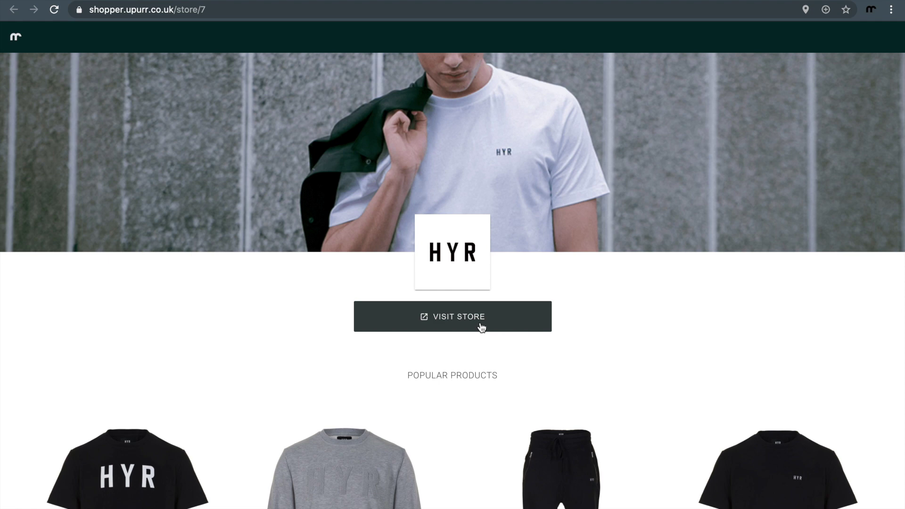
pyautogui.click(481, 328)
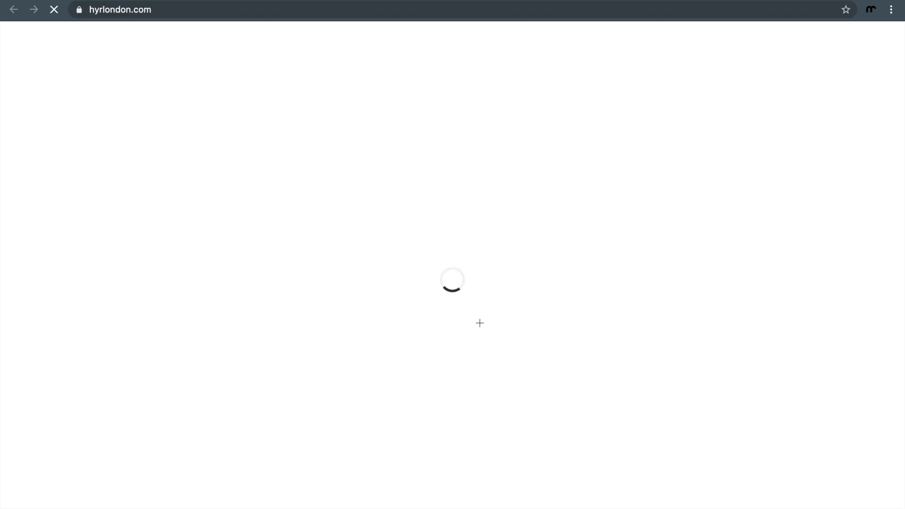